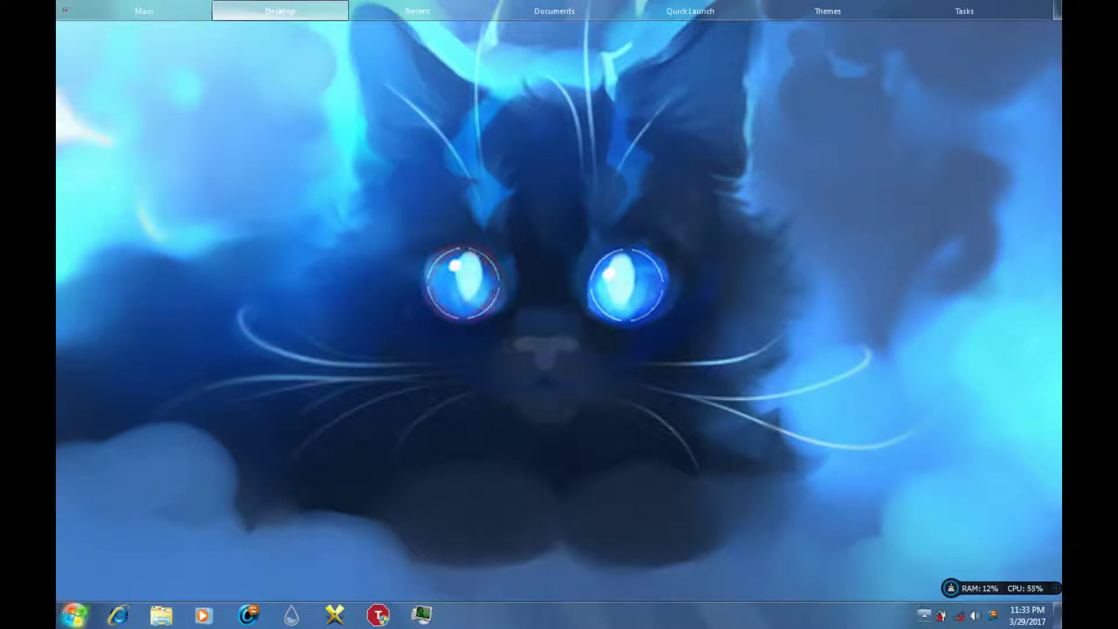
{"action": "left_click", "coordinate": [925, 615]}
{"action": "left_click", "coordinate": [925, 616]}
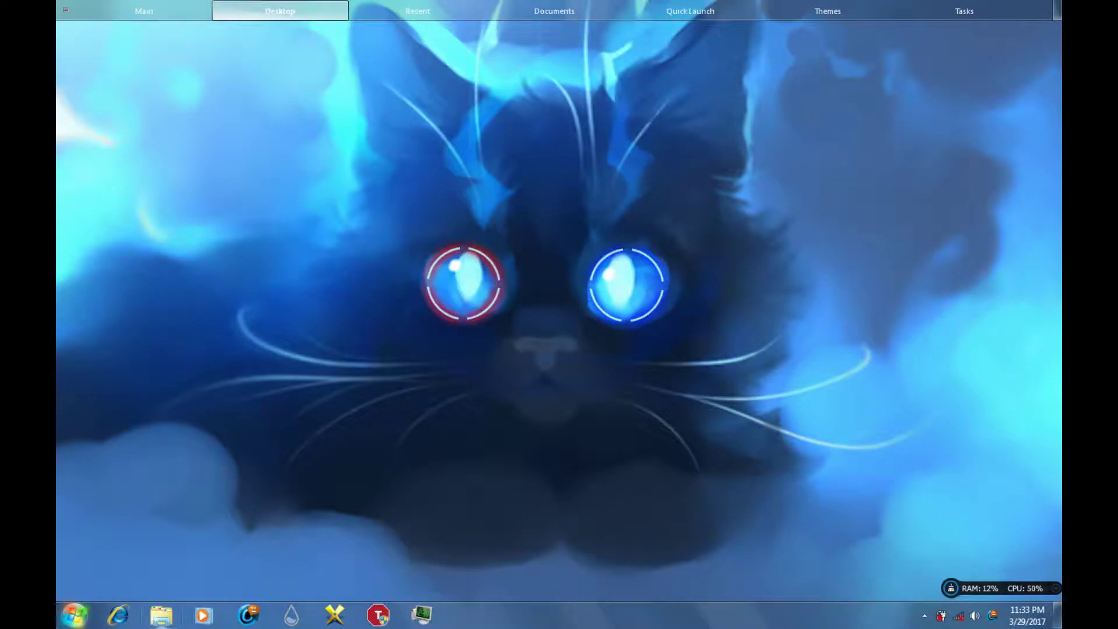
Switch to Windows Explorer and open the SOFTWARE folder inside STORAGE on the D: drive
{"action": "left_click", "coordinate": [161, 614]}
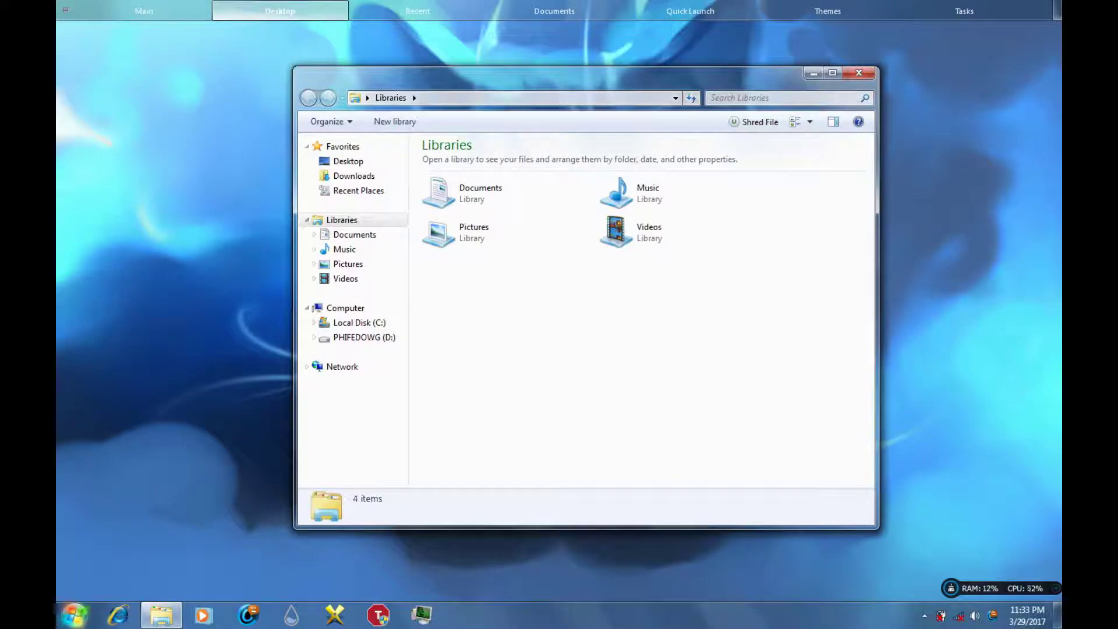
{"action": "left_click_drag", "start_coordinate": [512, 76], "coordinate": [476, 79]}
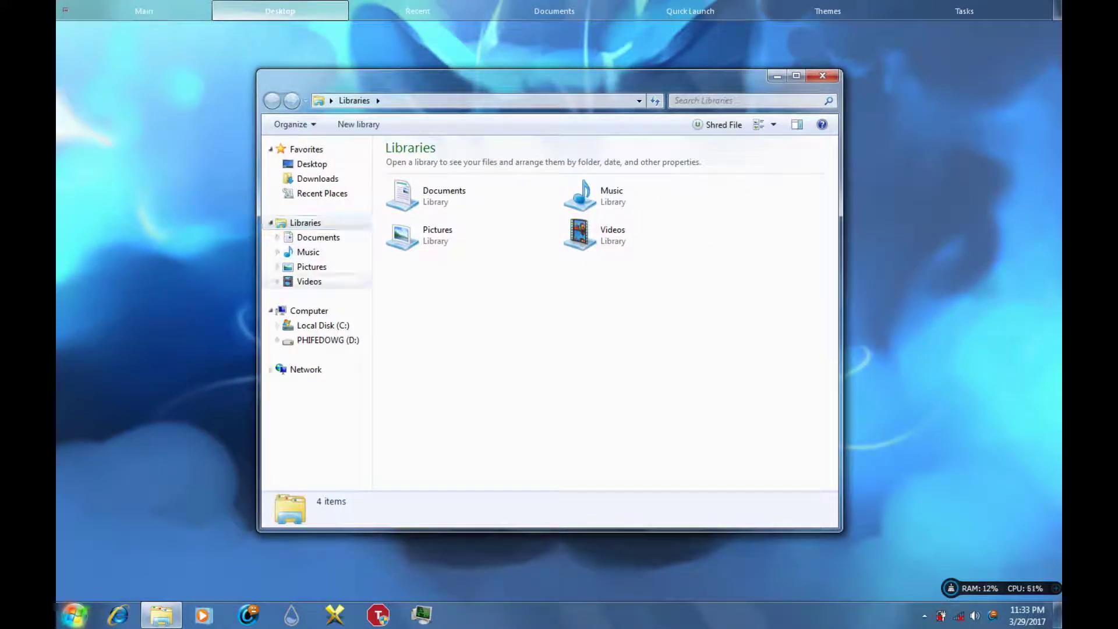
{"action": "left_click", "coordinate": [327, 340]}
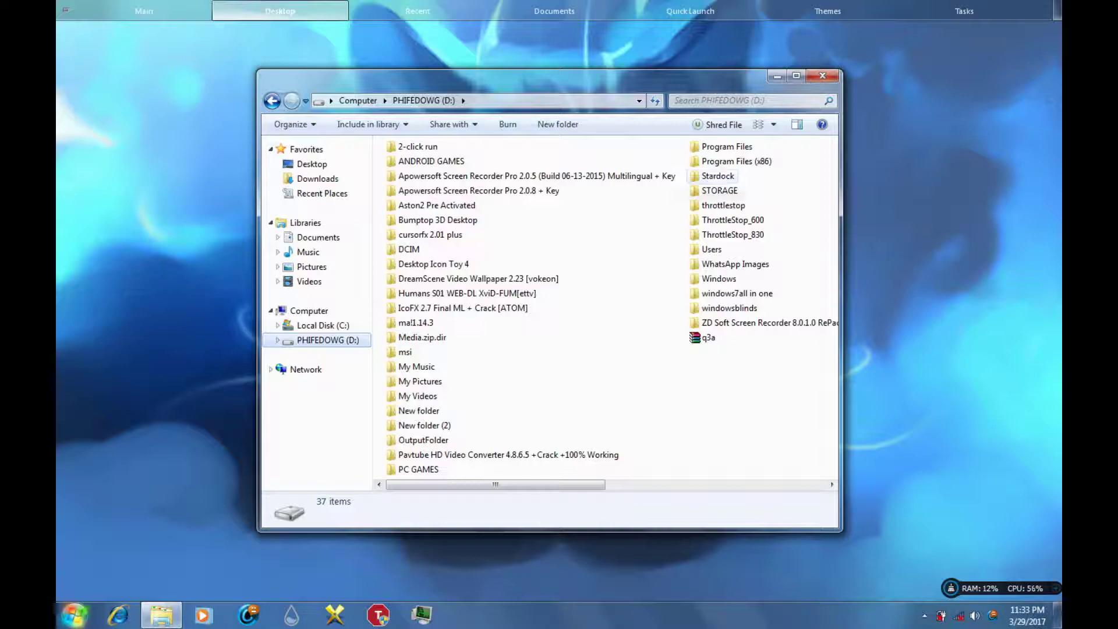
{"action": "left_click", "coordinate": [719, 191]}
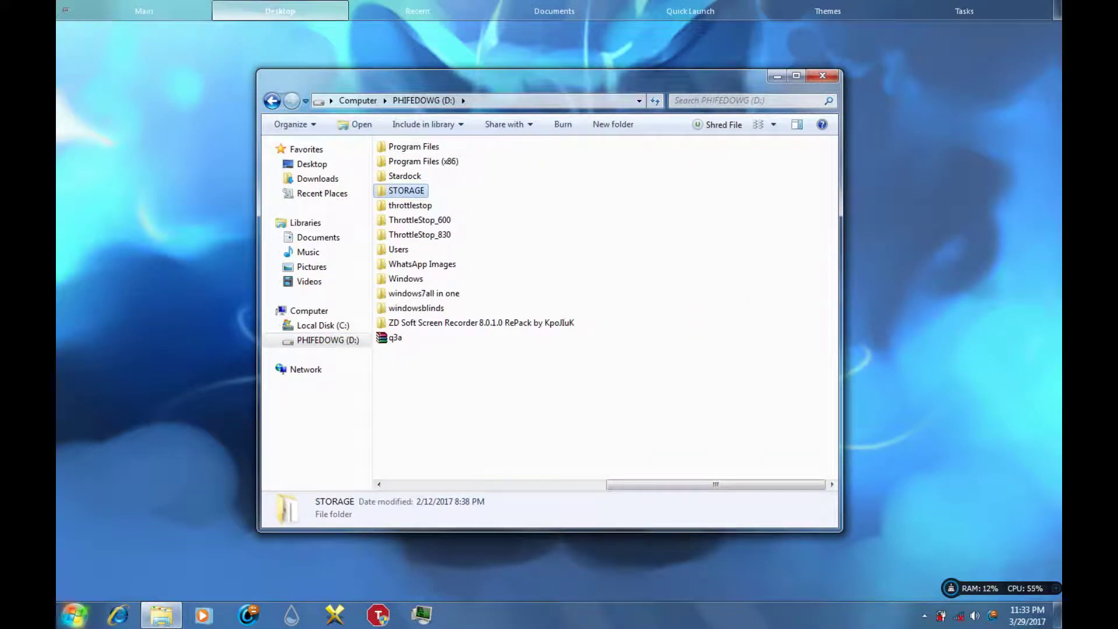
{"action": "double_click", "coordinate": [406, 190]}
{"action": "left_click", "coordinate": [420, 341]}
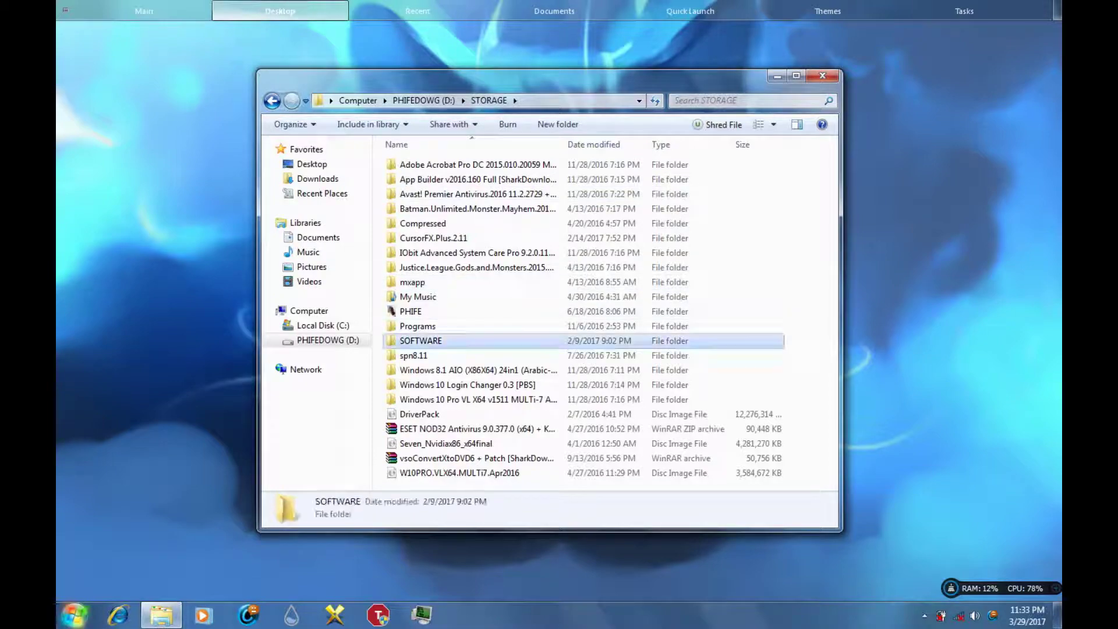
{"action": "key", "text": "Return"}
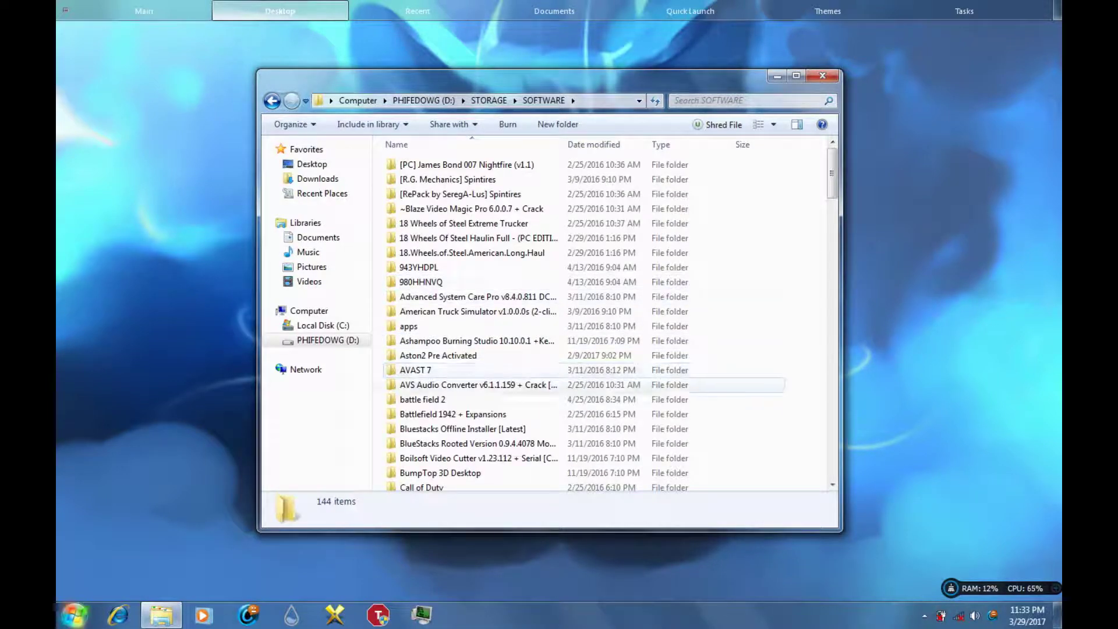
Find the windowsblind7 folder within SOFTWARE and open it
{"action": "left_click", "coordinate": [466, 384]}
{"action": "scroll", "coordinate": [466, 372], "scroll_direction": "down", "scroll_amount": 3}
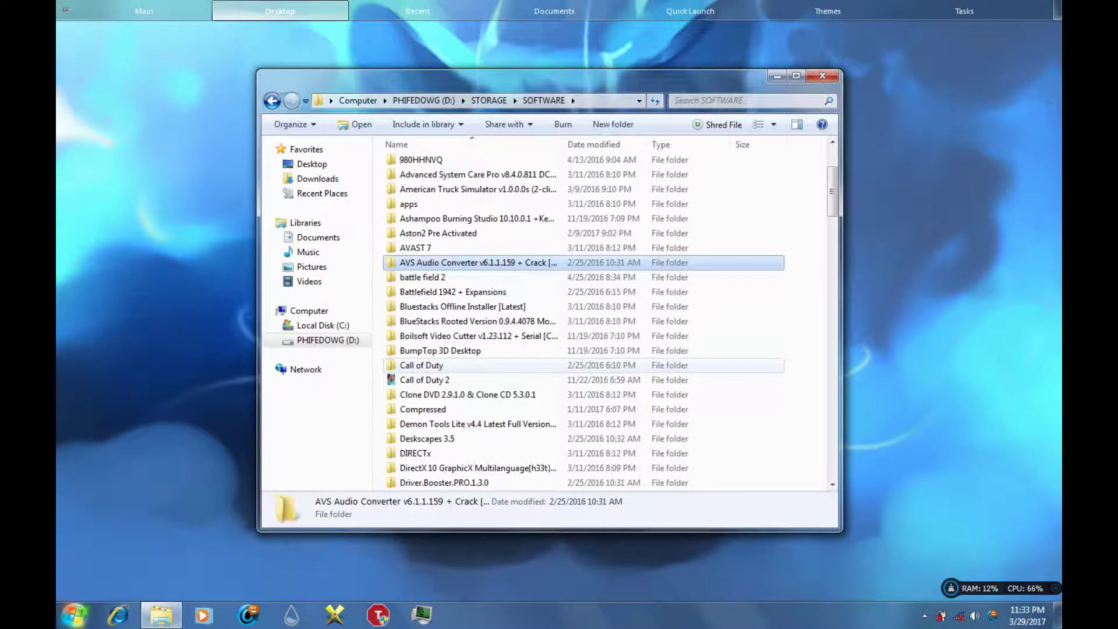
{"action": "scroll", "coordinate": [466, 365], "scroll_direction": "down", "scroll_amount": 5}
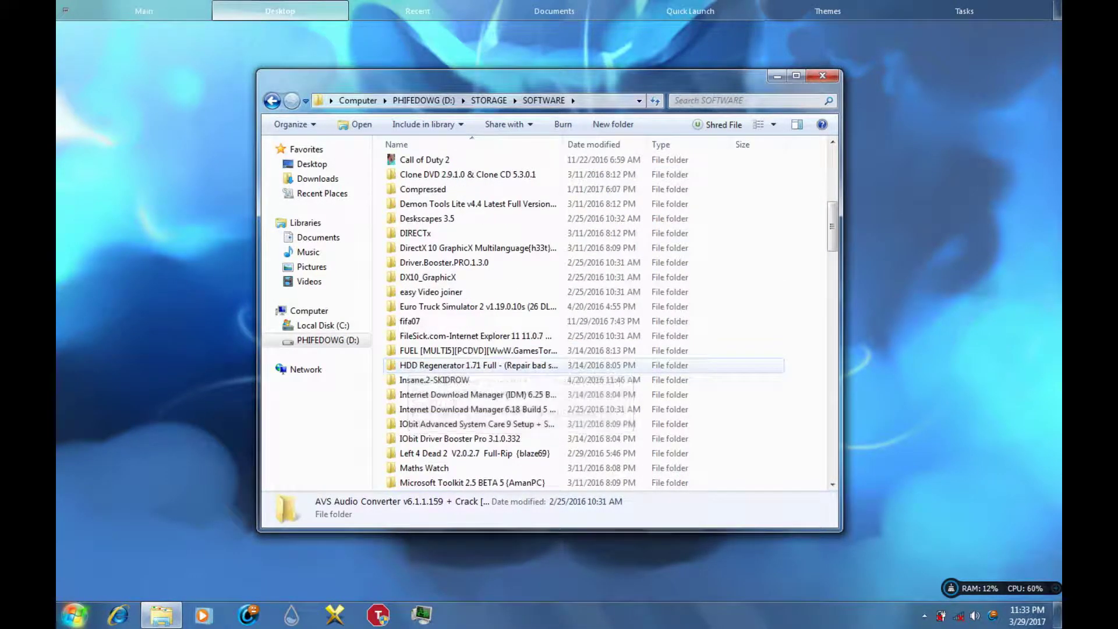
{"action": "scroll", "coordinate": [466, 365], "scroll_direction": "down", "scroll_amount": 1}
{"action": "scroll", "coordinate": [465, 365], "scroll_direction": "down", "scroll_amount": 6}
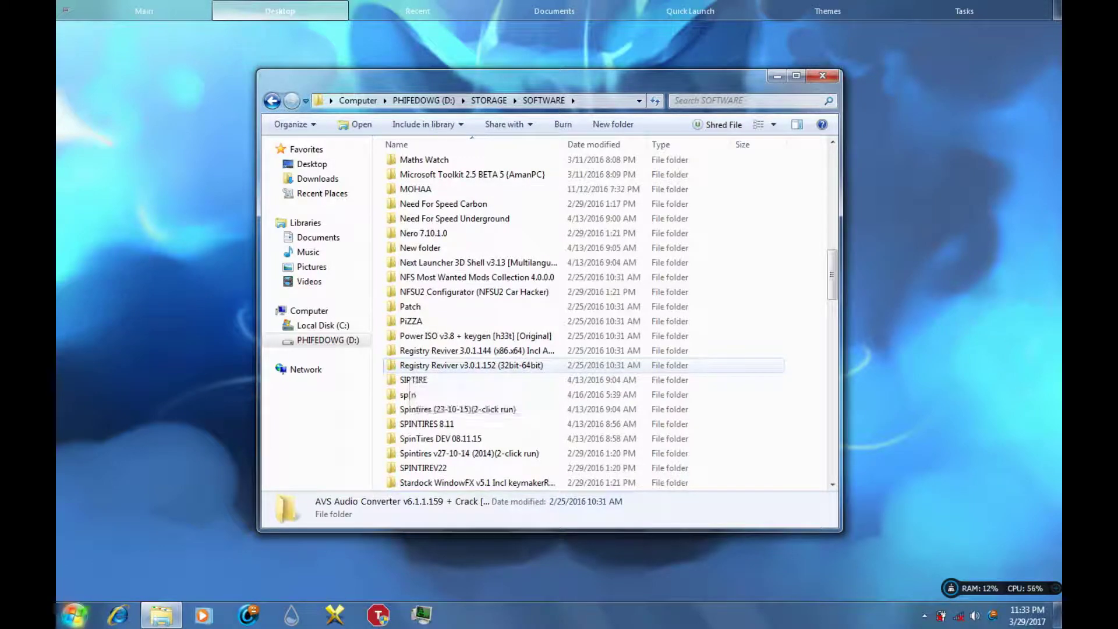
{"action": "scroll", "coordinate": [466, 365], "scroll_direction": "down", "scroll_amount": 3}
{"action": "scroll", "coordinate": [465, 365], "scroll_direction": "down", "scroll_amount": 2}
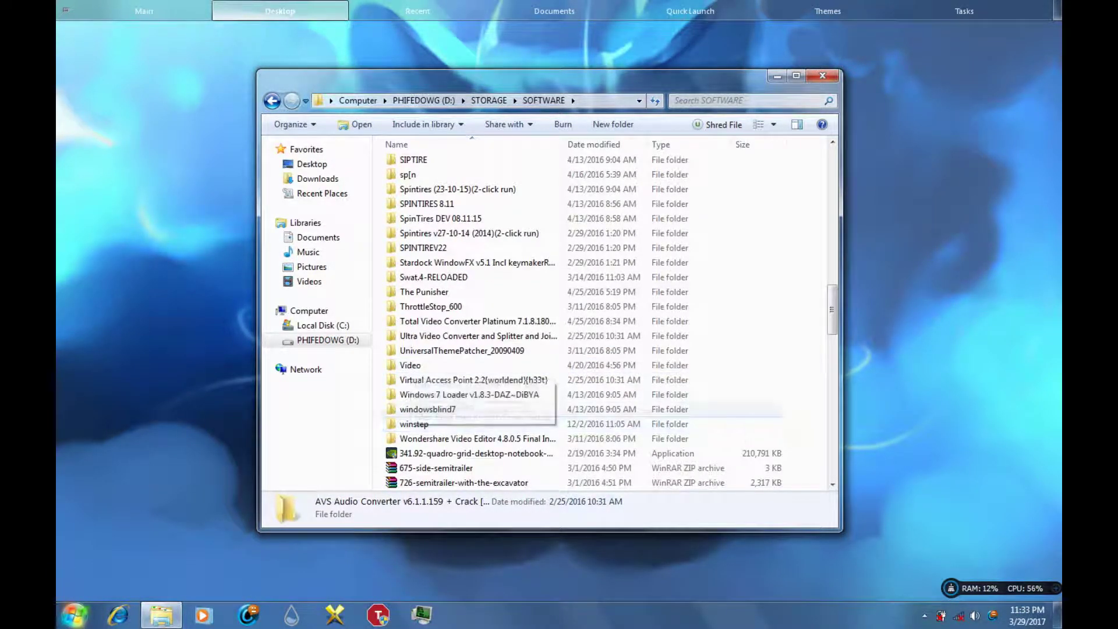
{"action": "left_click", "coordinate": [428, 409]}
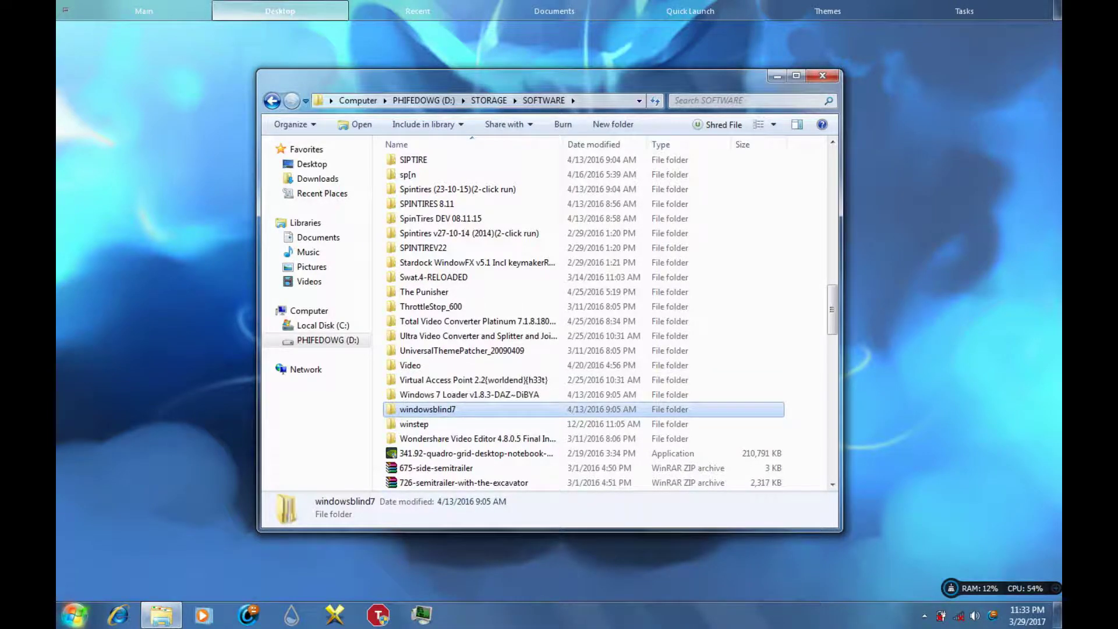
{"action": "double_click", "coordinate": [427, 409]}
Examine the contents of the crack n trial reset and setup exe subfolders, returning to windowsblind7
{"action": "double_click", "coordinate": [433, 165]}
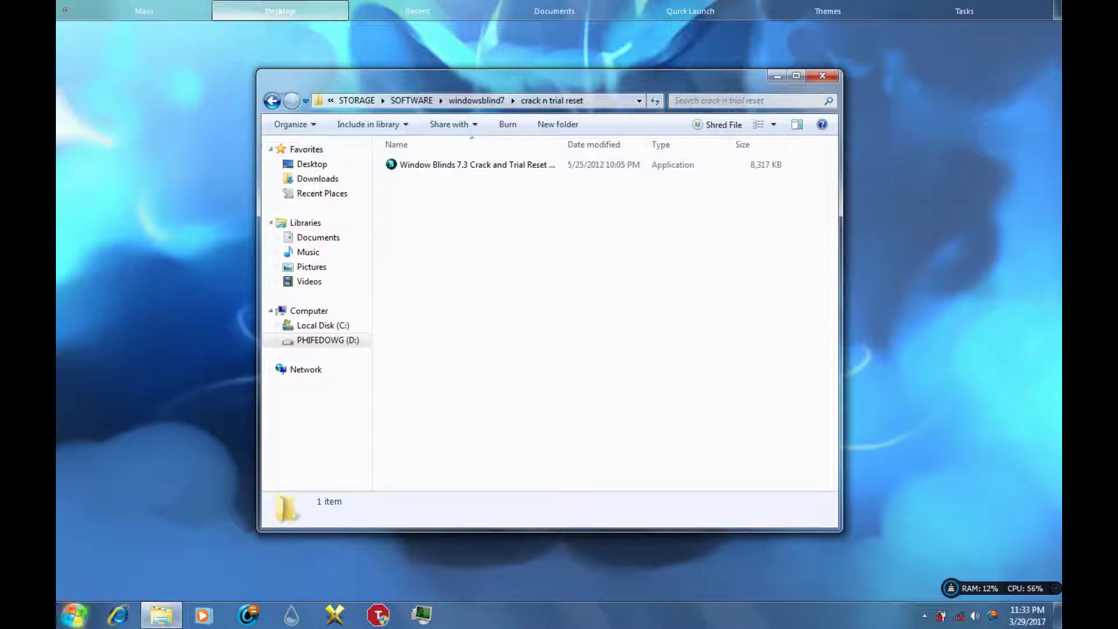
{"action": "key", "text": "BackSpace"}
{"action": "key", "text": "Down"}
{"action": "key", "text": "Return"}
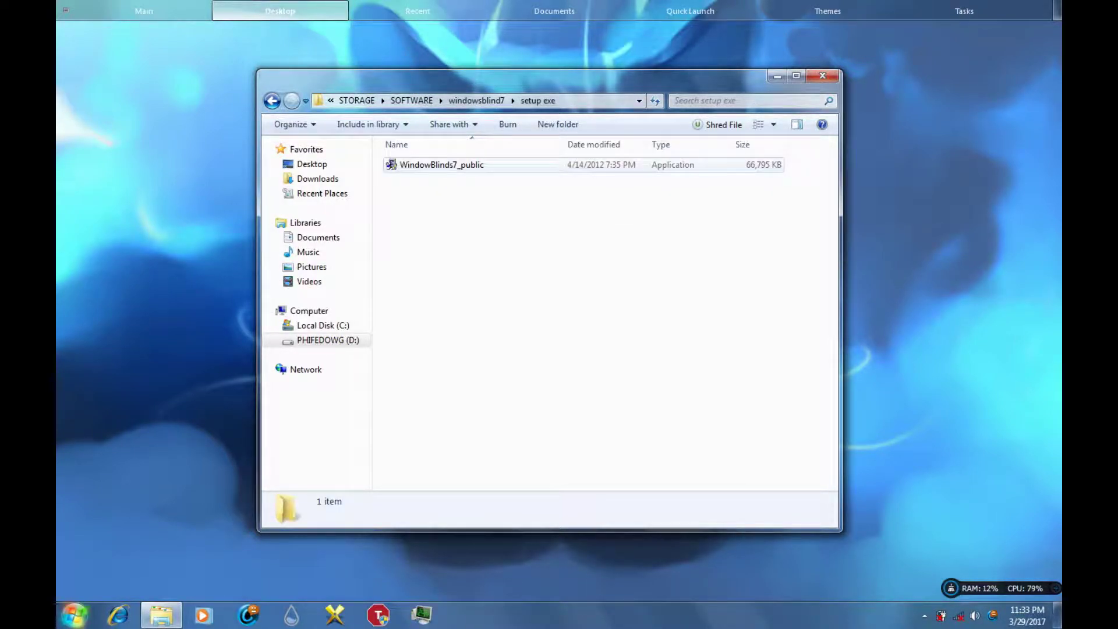
{"action": "key", "text": "BackSpace"}
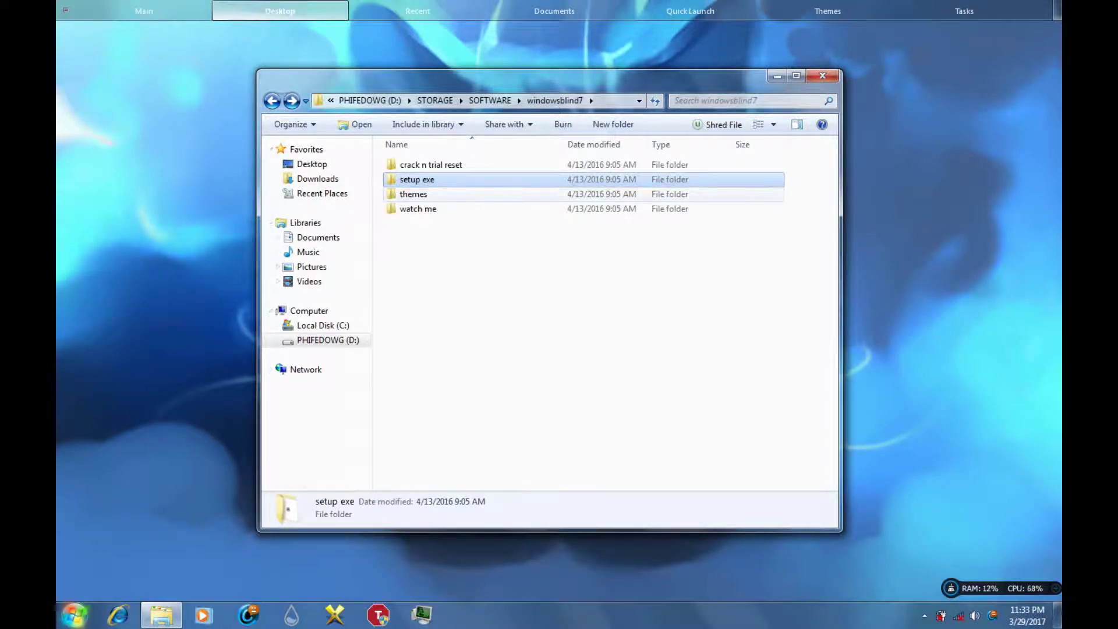
Examine the themes folder and its Ryan's Rapture subfolder, returning to themes
{"action": "key", "text": "Down"}
{"action": "key", "text": "Return"}
{"action": "scroll", "coordinate": [524, 221], "scroll_direction": "down", "scroll_amount": 1}
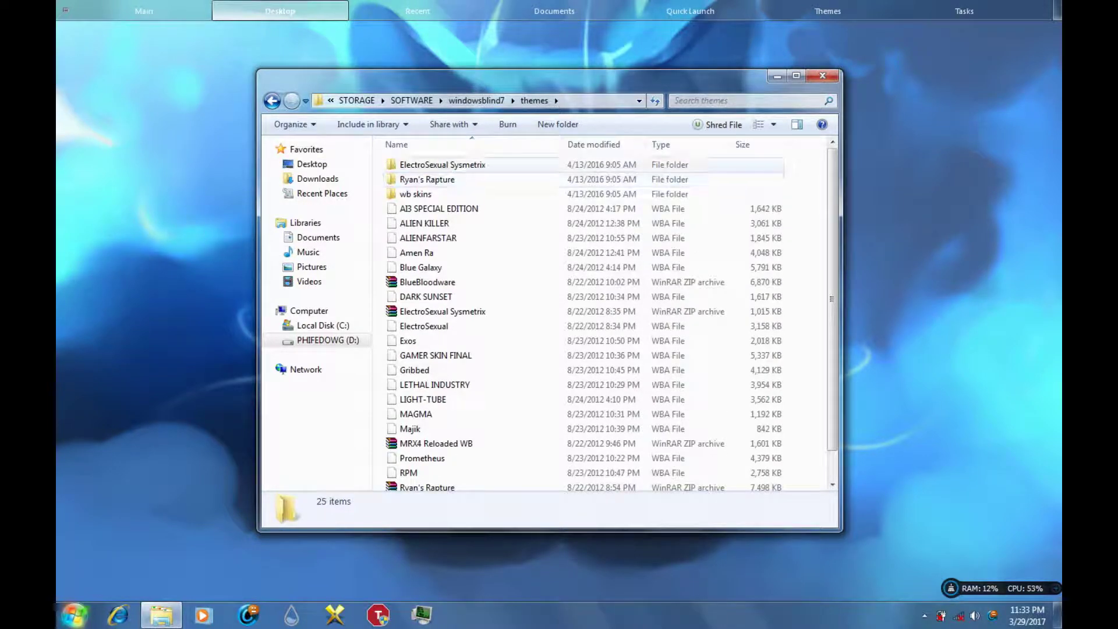
{"action": "double_click", "coordinate": [434, 179]}
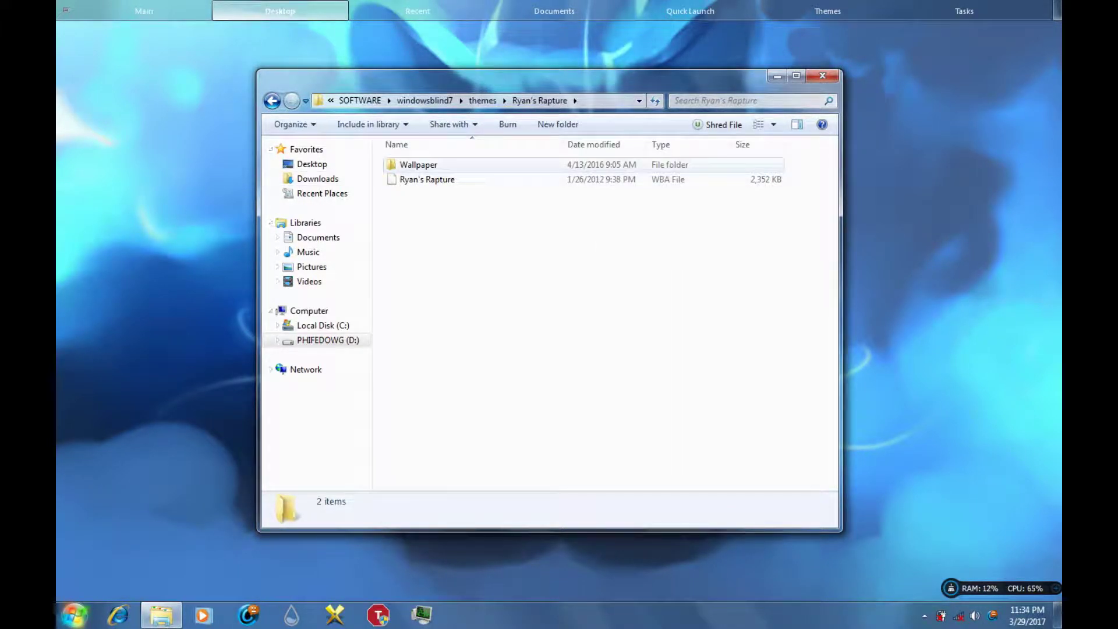
{"action": "left_click", "coordinate": [272, 101]}
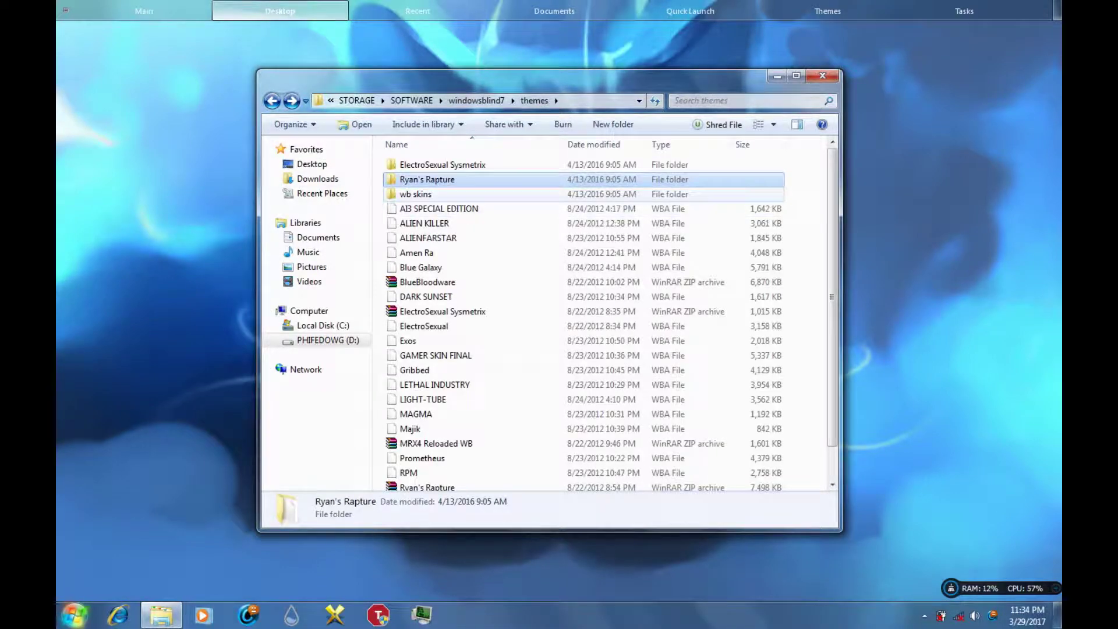
Browse the skin files in wb skins and its windowsblind7 themes subfolder, including New folder
{"action": "double_click", "coordinate": [425, 194]}
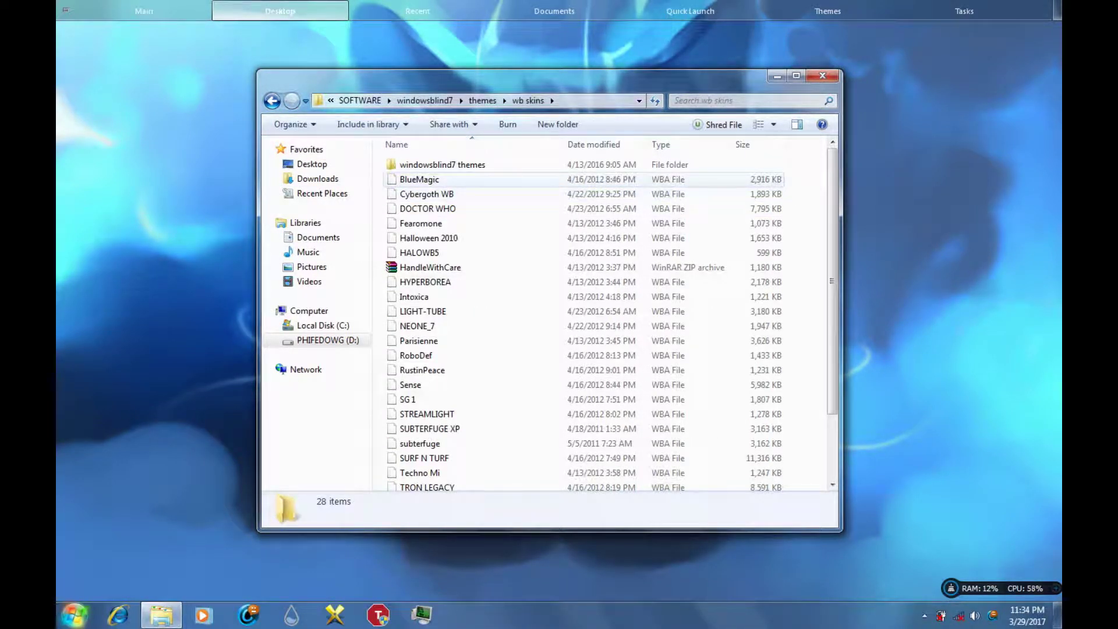
{"action": "scroll", "coordinate": [436, 192], "scroll_direction": "down", "scroll_amount": 2}
{"action": "scroll", "coordinate": [437, 205], "scroll_direction": "up", "scroll_amount": 1}
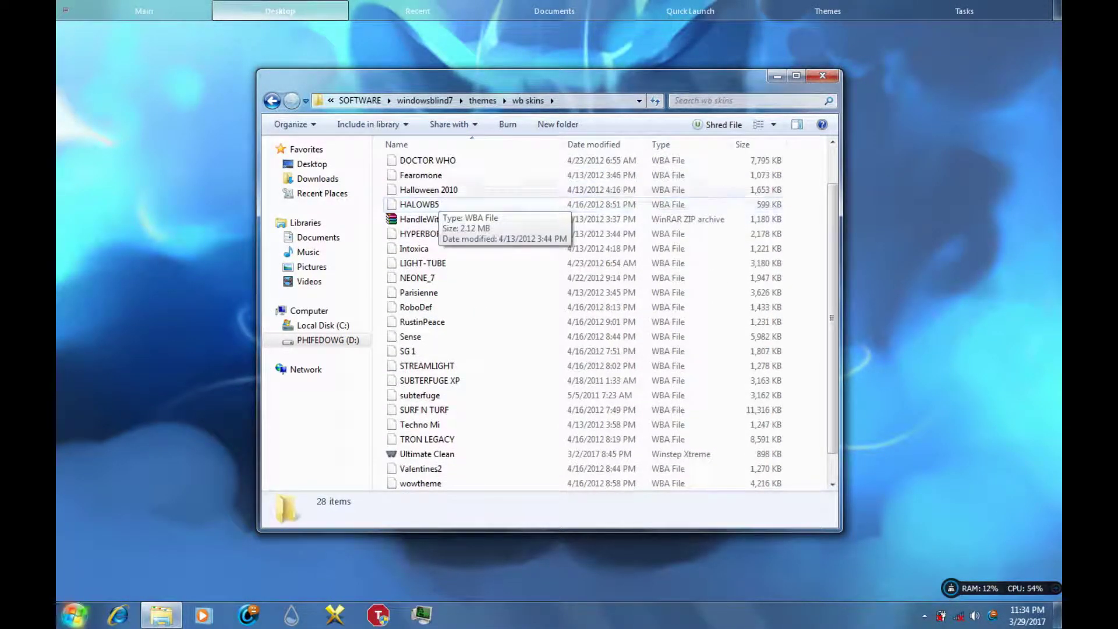
{"action": "scroll", "coordinate": [437, 210], "scroll_direction": "up", "scroll_amount": 1}
{"action": "double_click", "coordinate": [420, 160]}
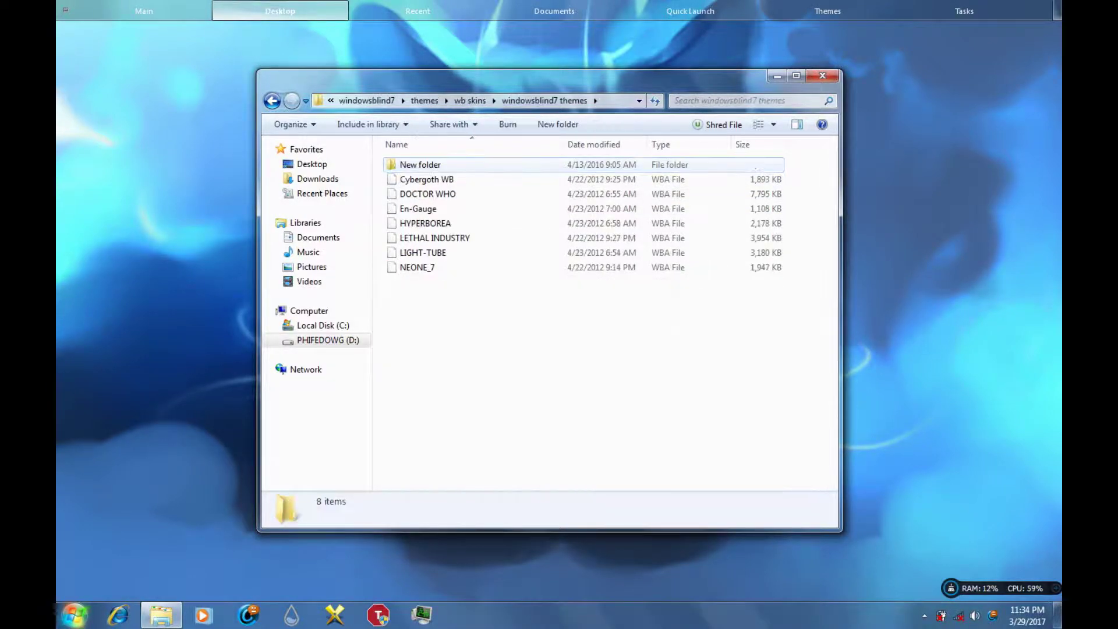
{"action": "left_click", "coordinate": [420, 164]}
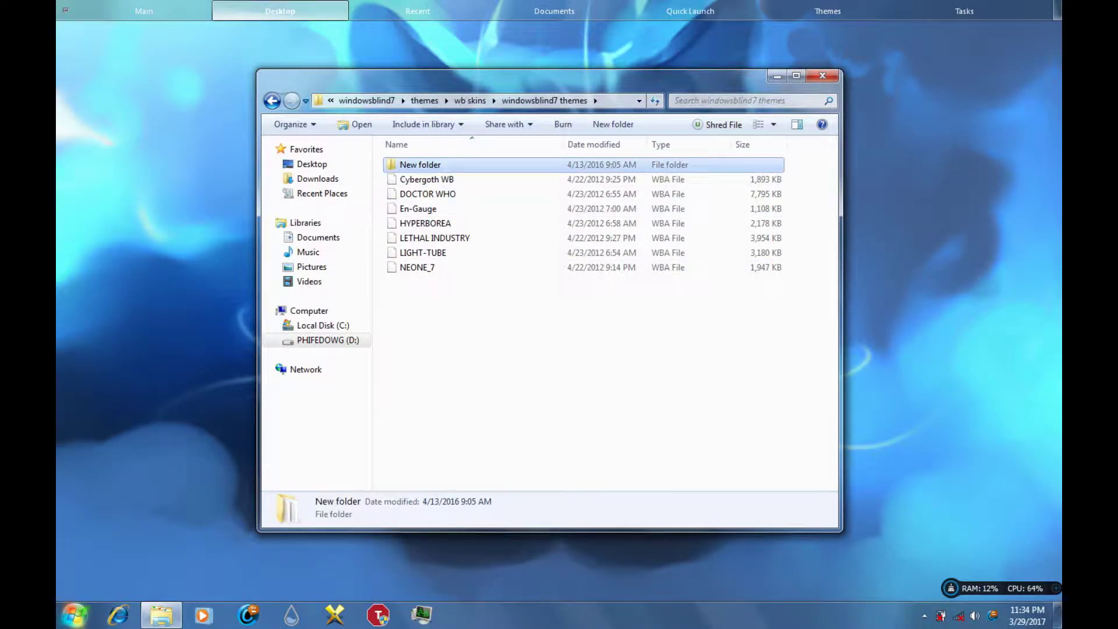
{"action": "key", "text": "Return"}
{"action": "key", "text": "BackSpace"}
{"action": "key", "text": "BackSpace"}
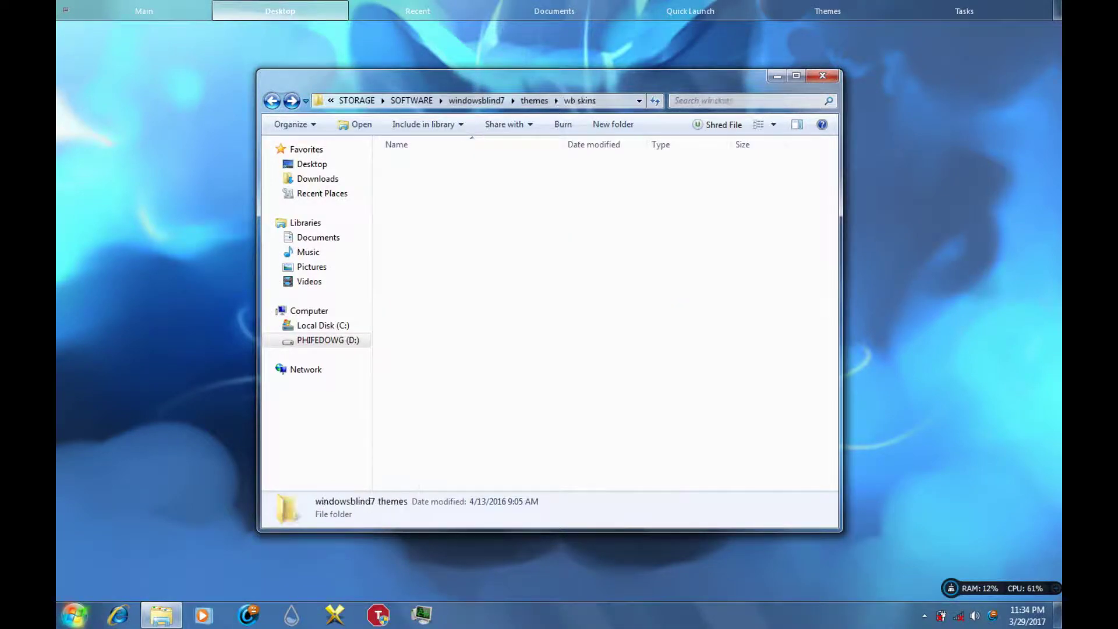
Go back to the setup exe folder, launch the WindowBlinds7_public installer, and minimize the folder window
{"action": "key", "text": "BackSpace"}
{"action": "key", "text": "BackSpace"}
{"action": "key", "text": "Up"}
{"action": "key", "text": "Return"}
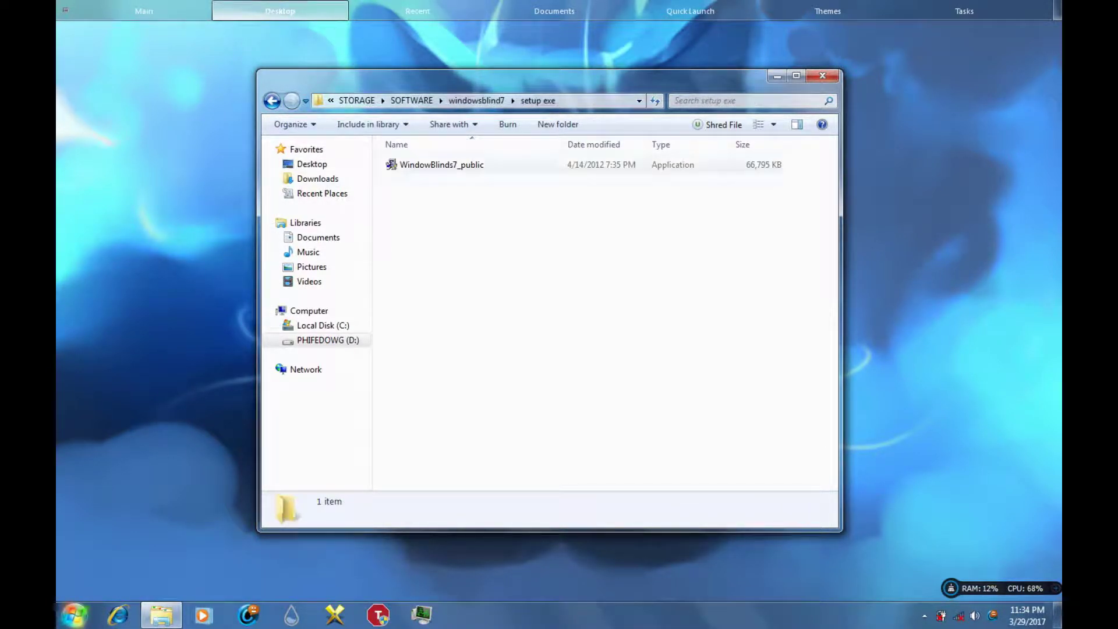
{"action": "left_click", "coordinate": [441, 165]}
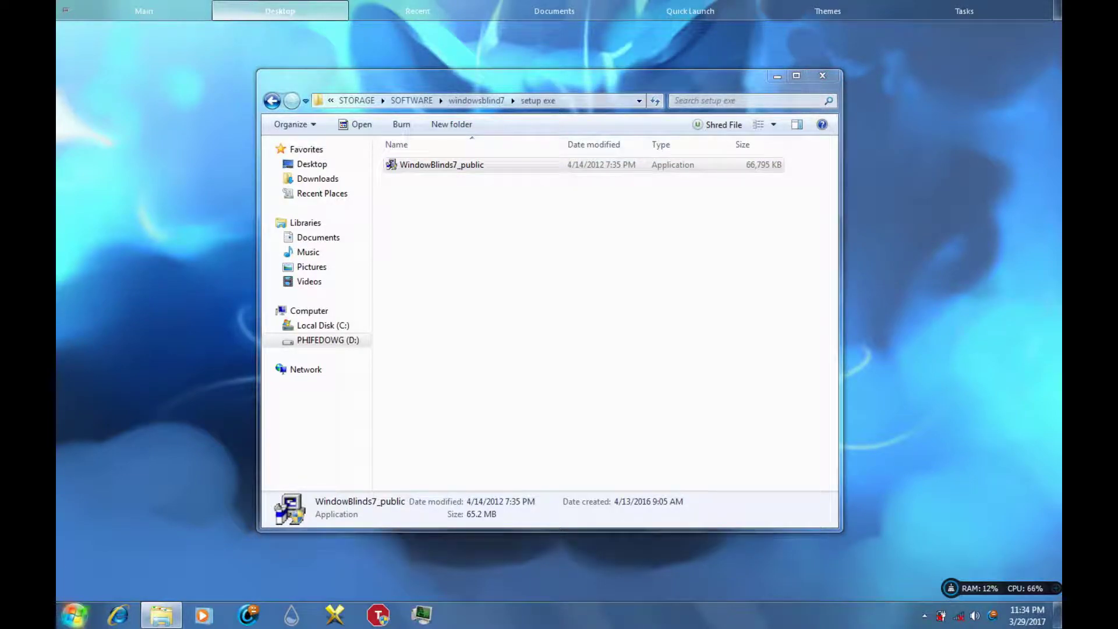
{"action": "left_click", "coordinate": [777, 76]}
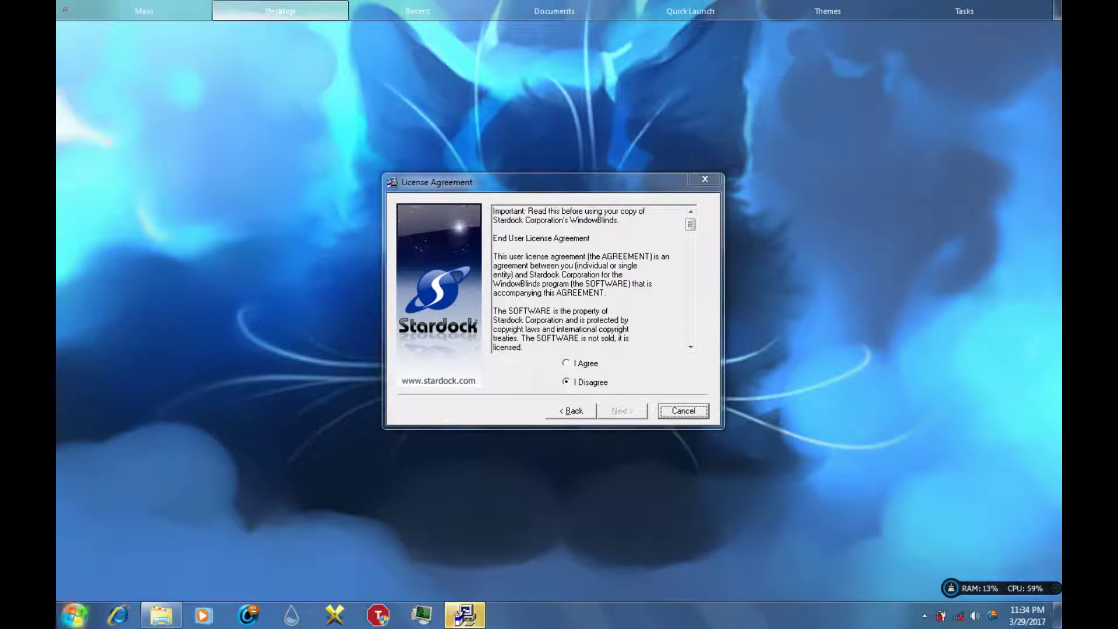
Agree to the WindowBlinds license and start the installation in the default Object Desktop\WindowBlinds folder
{"action": "left_click", "coordinate": [584, 363]}
{"action": "left_click", "coordinate": [622, 411]}
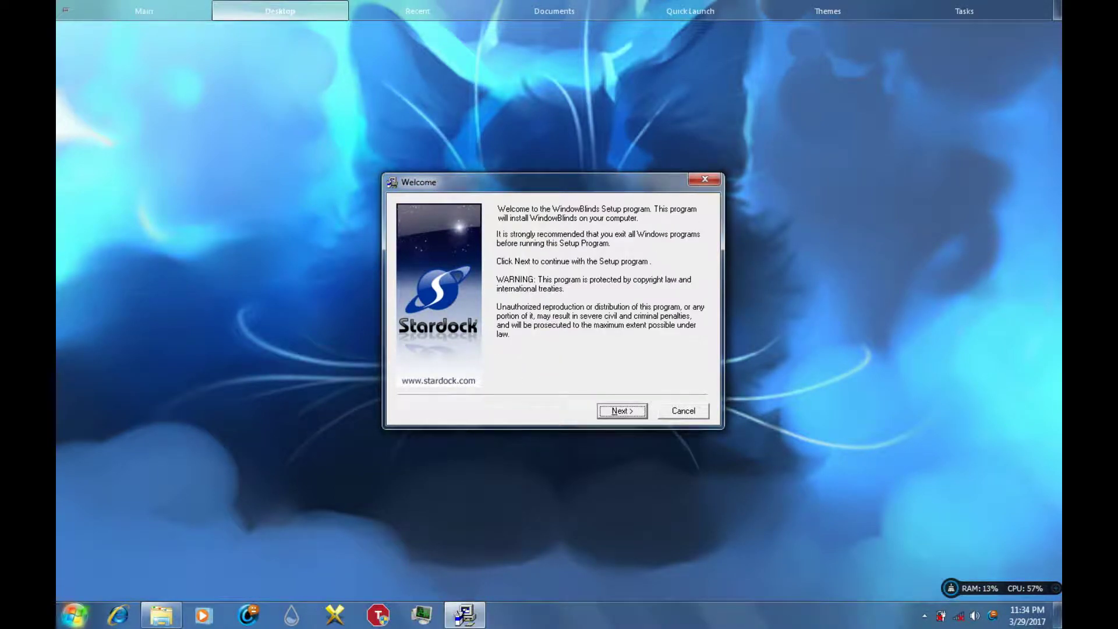
{"action": "left_click", "coordinate": [621, 411]}
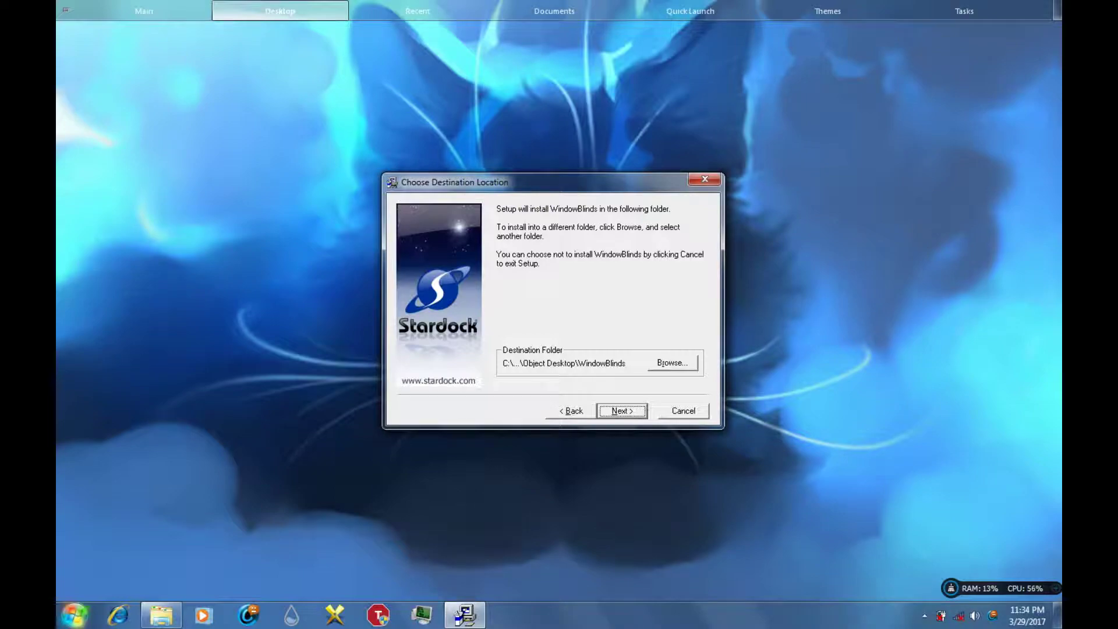
{"action": "key", "text": "Return"}
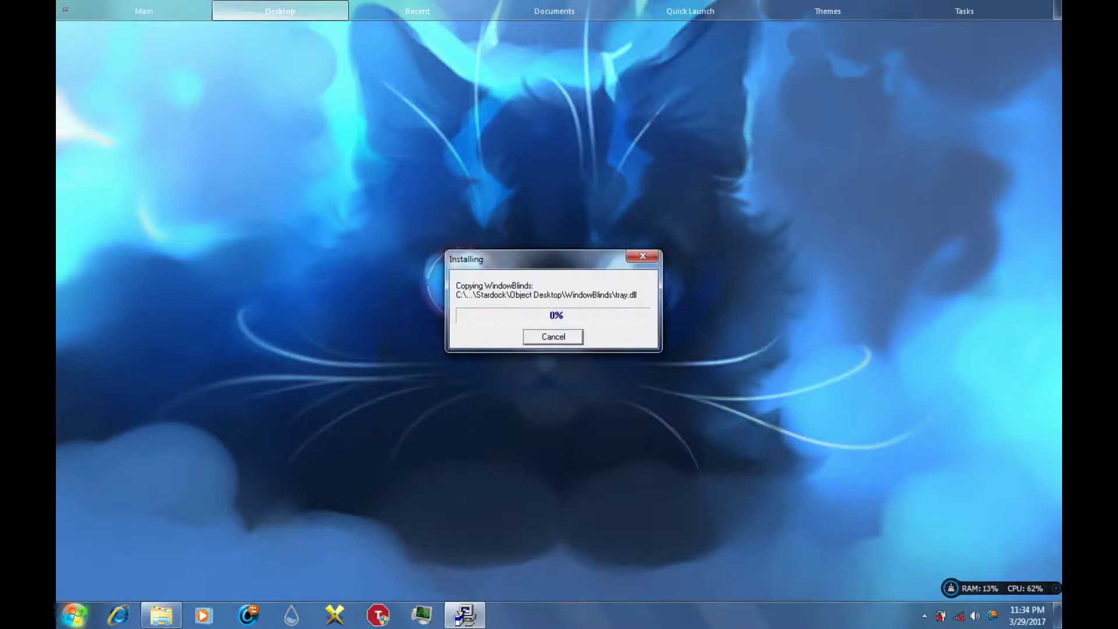
Let the WindowBlinds installation run, finish the setup, and dismiss the WindowBlinds 7 guided tour
{"action": "left_click_drag", "start_coordinate": [553, 259], "coordinate": [676, 106]}
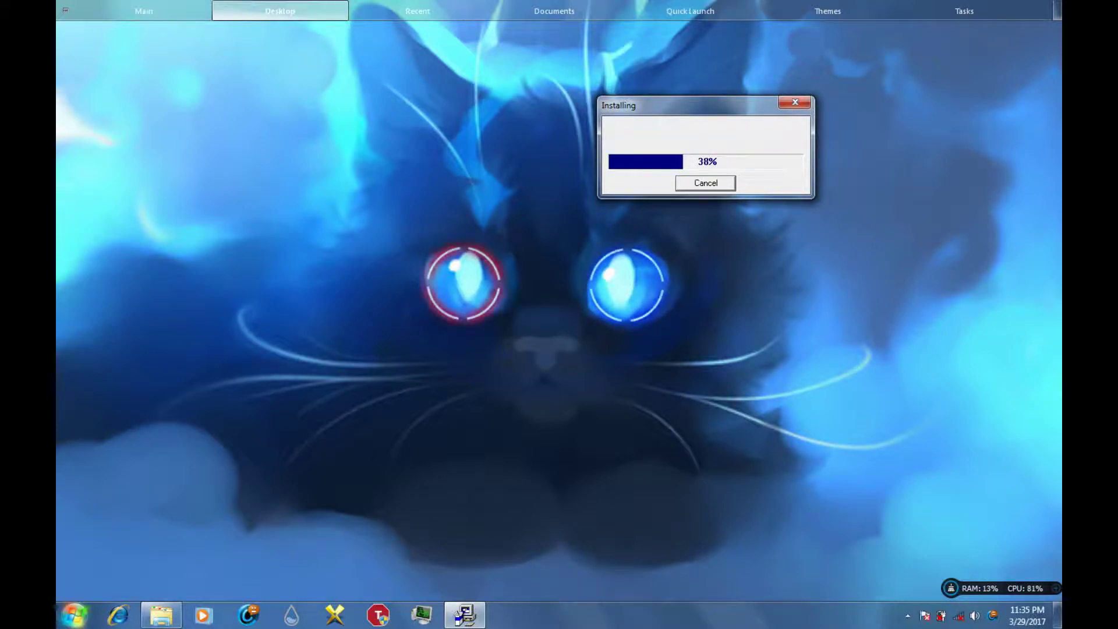
{"action": "left_click_drag", "start_coordinate": [454, 105], "coordinate": [870, 101]}
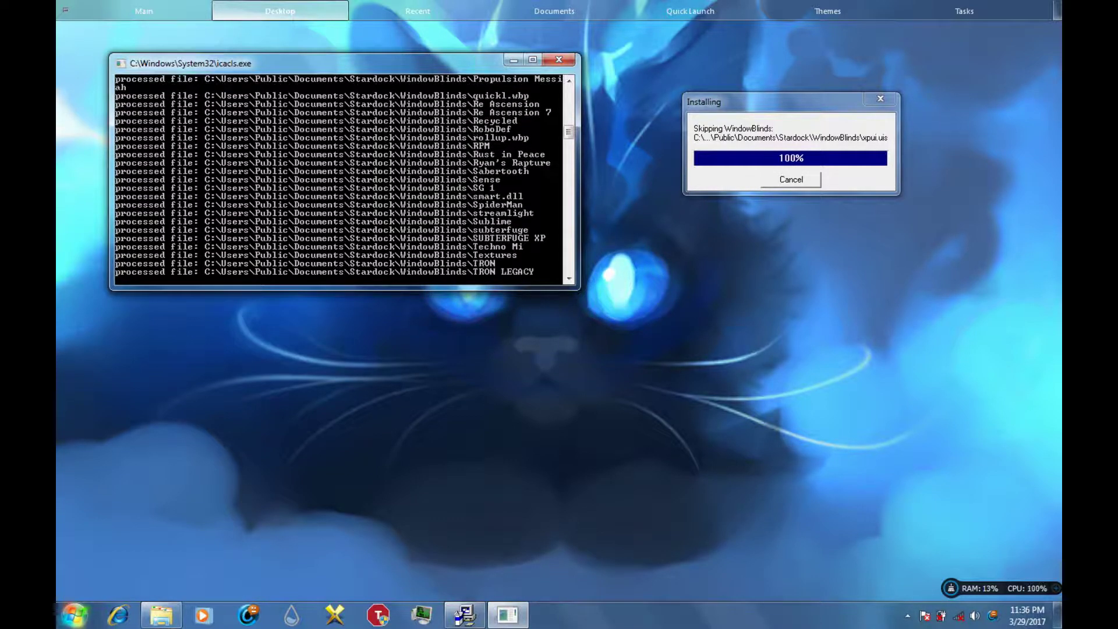
{"action": "left_click_drag", "start_coordinate": [783, 102], "coordinate": [866, 103]}
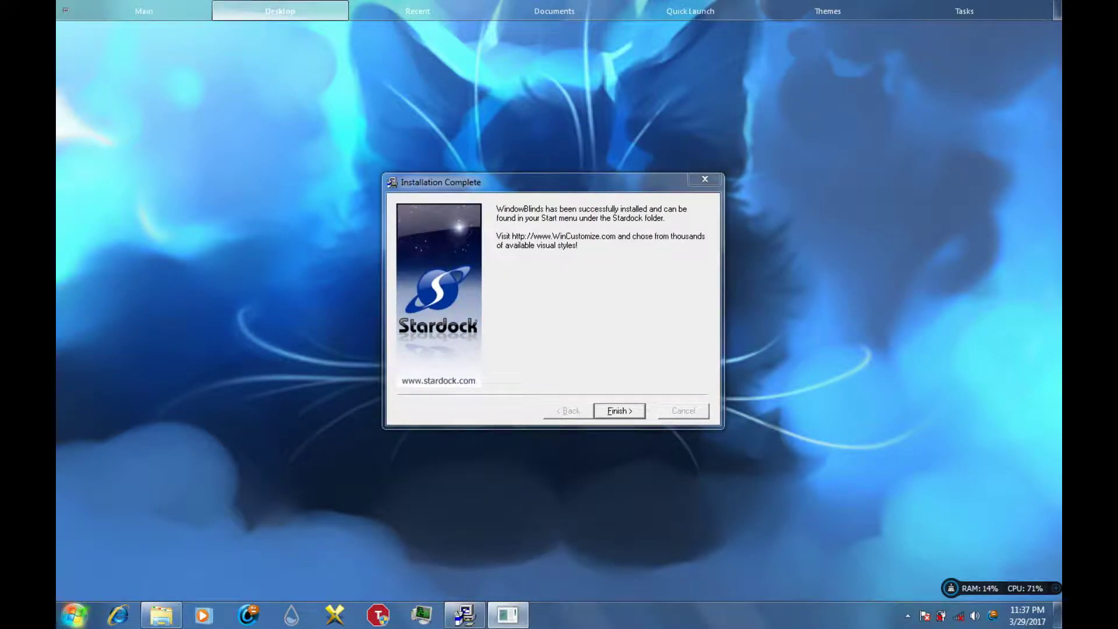
{"action": "left_click_drag", "start_coordinate": [553, 182], "coordinate": [466, 83]}
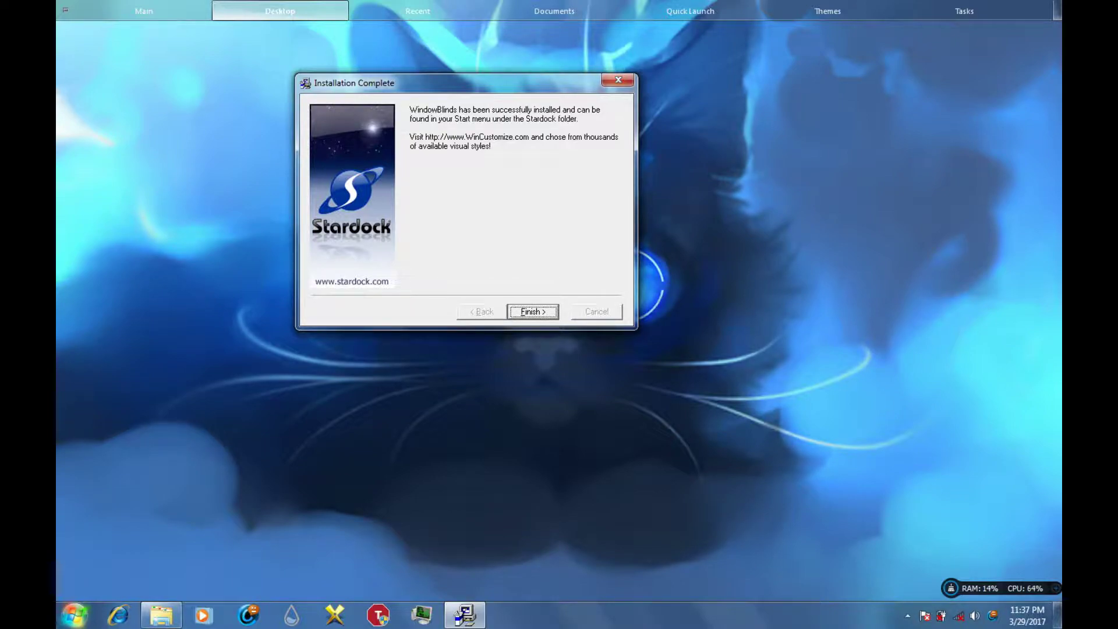
{"action": "key", "text": "Return"}
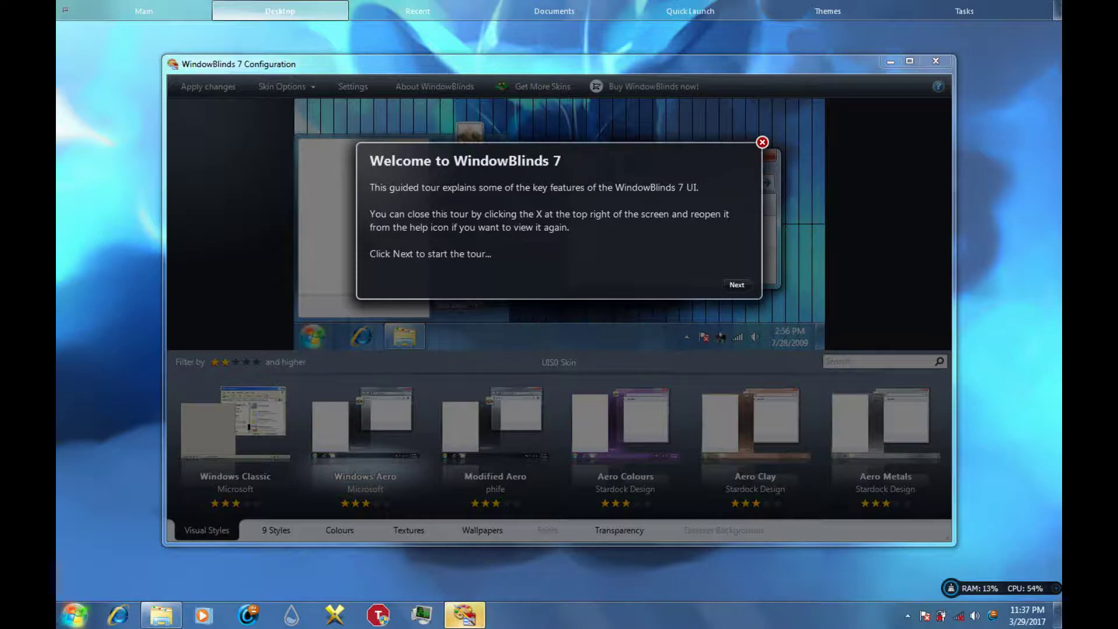
{"action": "left_click", "coordinate": [762, 142]}
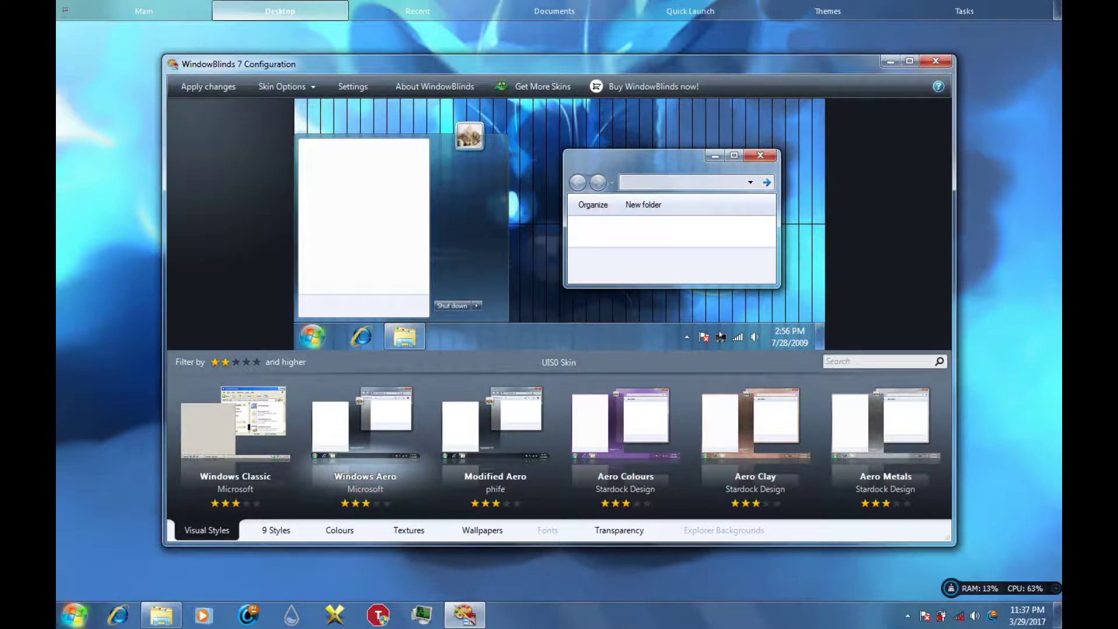
Close the WindowBlinds 7 Configuration window and check the hidden notification area icons
{"action": "mouse_move", "coordinate": [582, 64]}
{"action": "left_mouse_down"}
{"action": "mouse_move", "coordinate": [508, 66]}
{"action": "mouse_move", "coordinate": [560, 66]}
{"action": "left_mouse_up"}
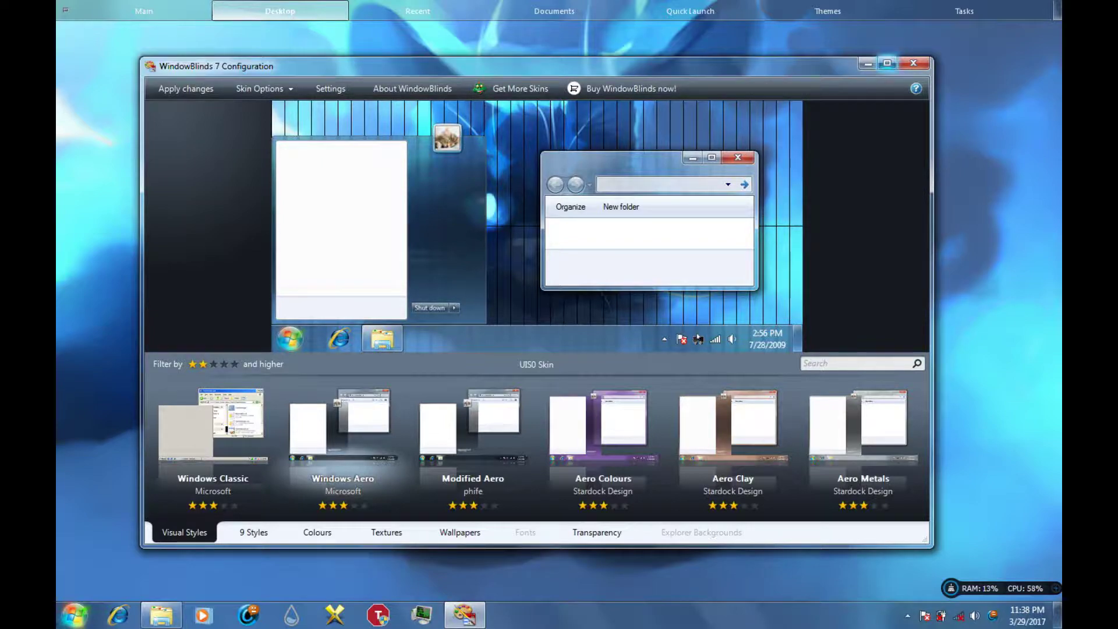
{"action": "left_click", "coordinate": [913, 64]}
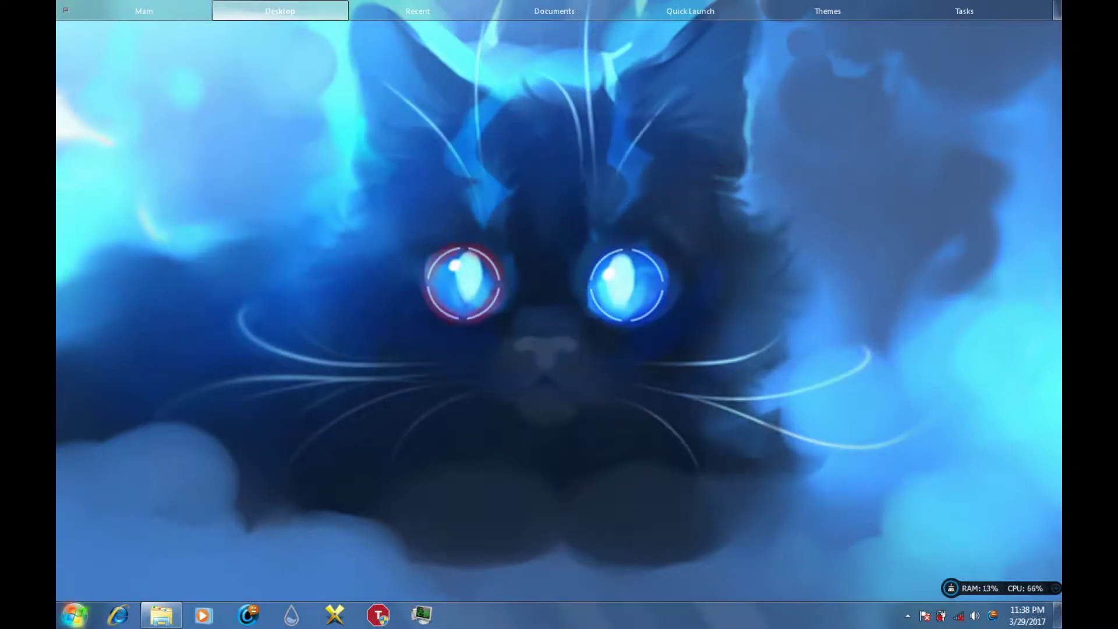
{"action": "left_click", "coordinate": [907, 615]}
{"action": "left_click", "coordinate": [907, 615]}
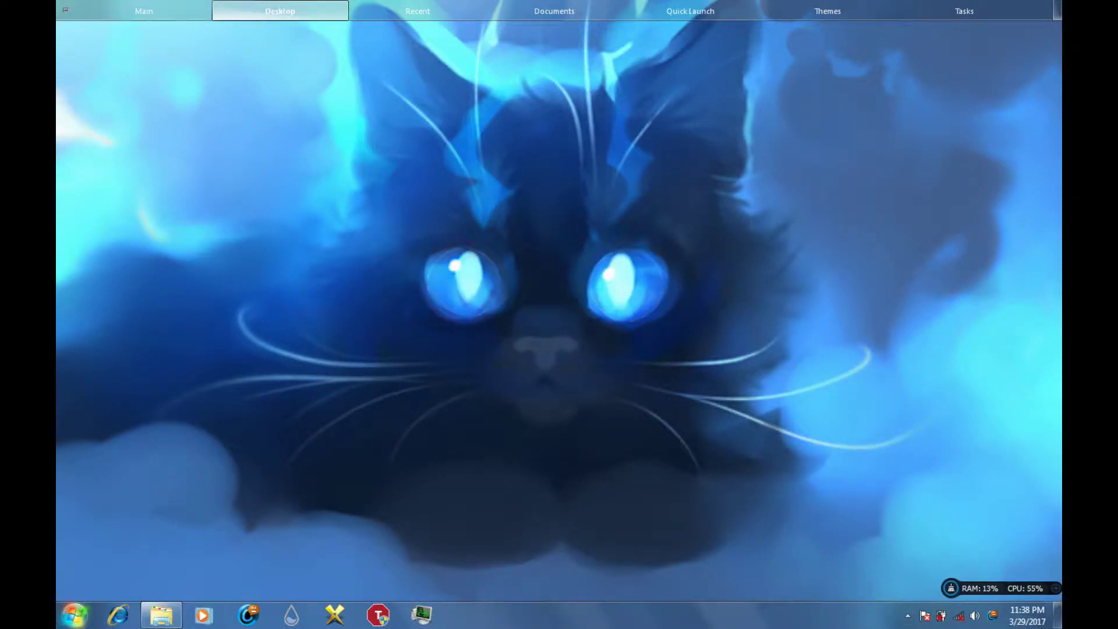
Open the crack n trial reset folder inside windowsblind7 and run its Window Blinds 7.3 application as administrator
{"action": "left_click", "coordinate": [161, 614]}
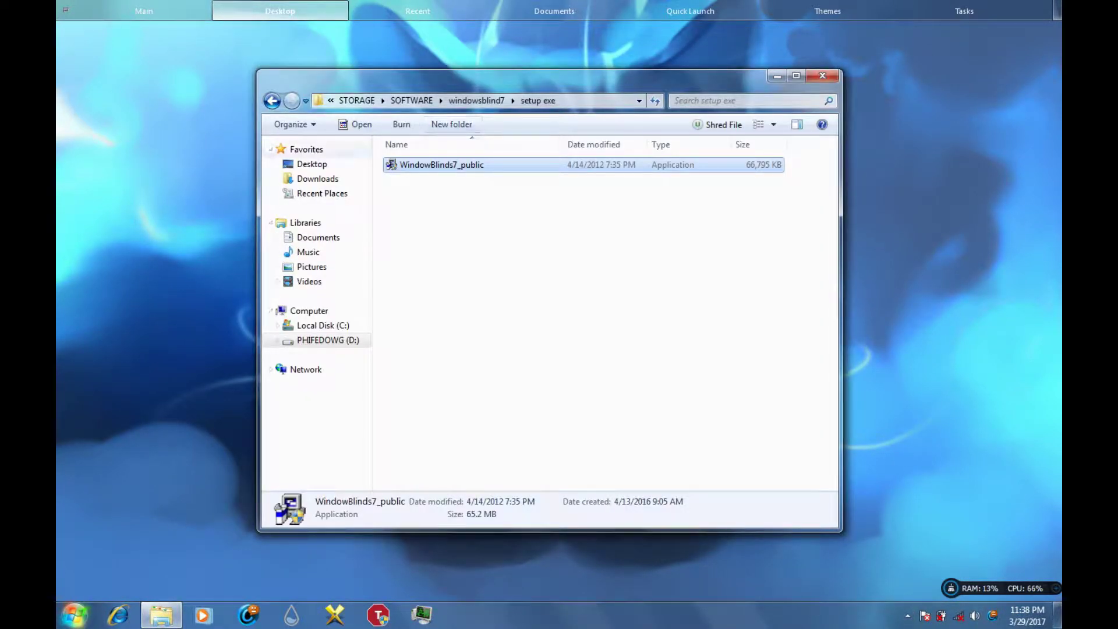
{"action": "left_click", "coordinate": [272, 101]}
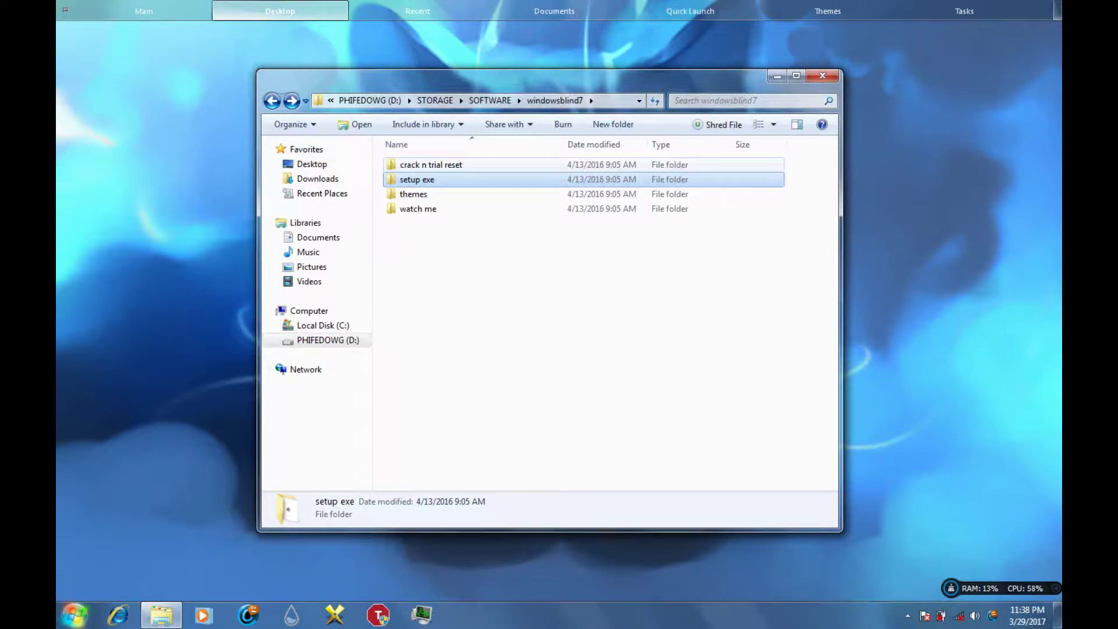
{"action": "double_click", "coordinate": [431, 165]}
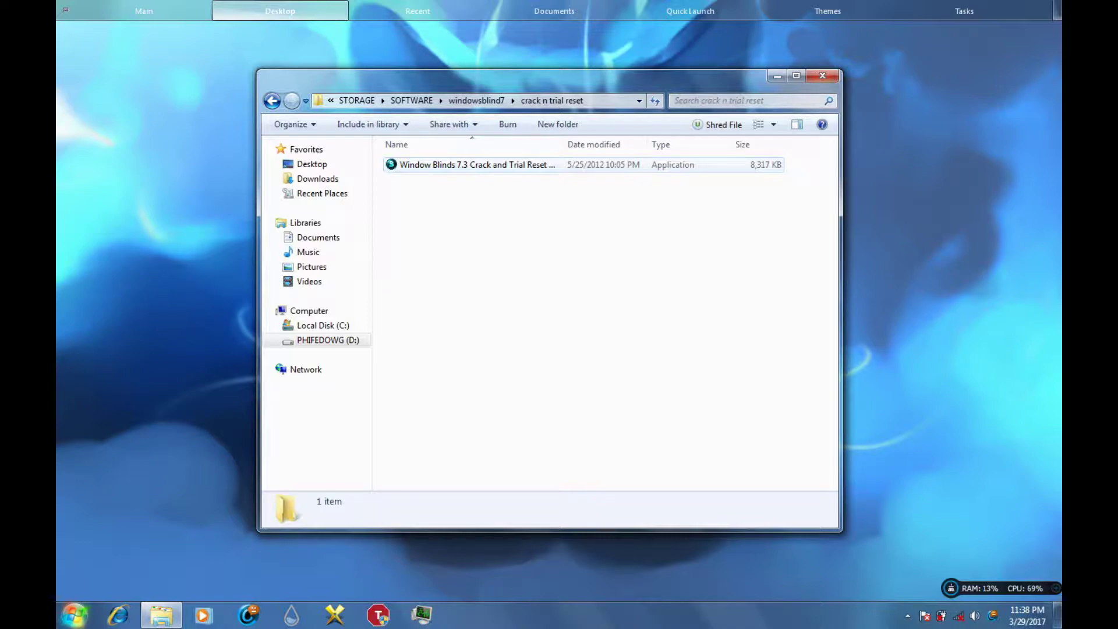
{"action": "left_click", "coordinate": [466, 165]}
{"action": "right_click", "coordinate": [466, 165]}
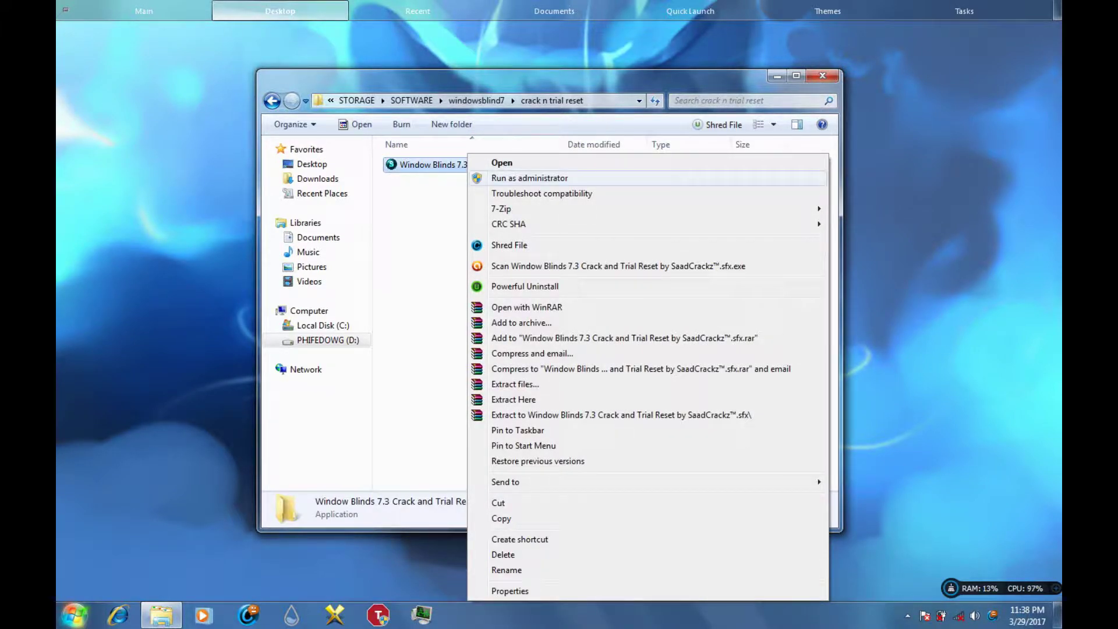
{"action": "left_click", "coordinate": [530, 178]}
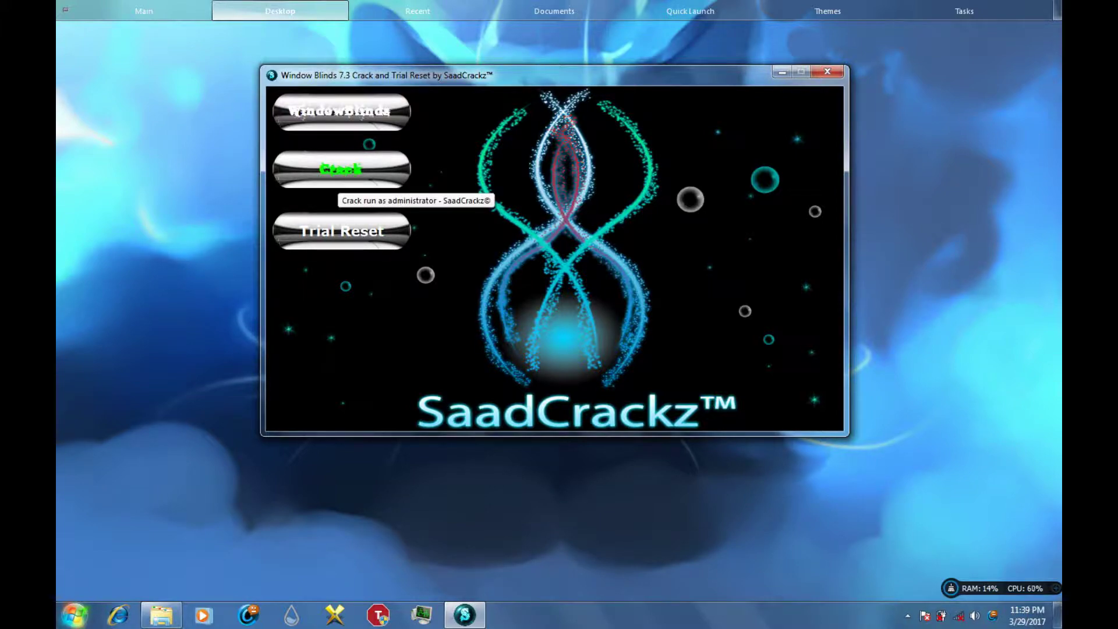
Open the Crack WindowBlinds 7.3 extractor and expand Program Files (x86) on Local Disk (C:) in its destination folder picker
{"action": "left_click", "coordinate": [339, 176]}
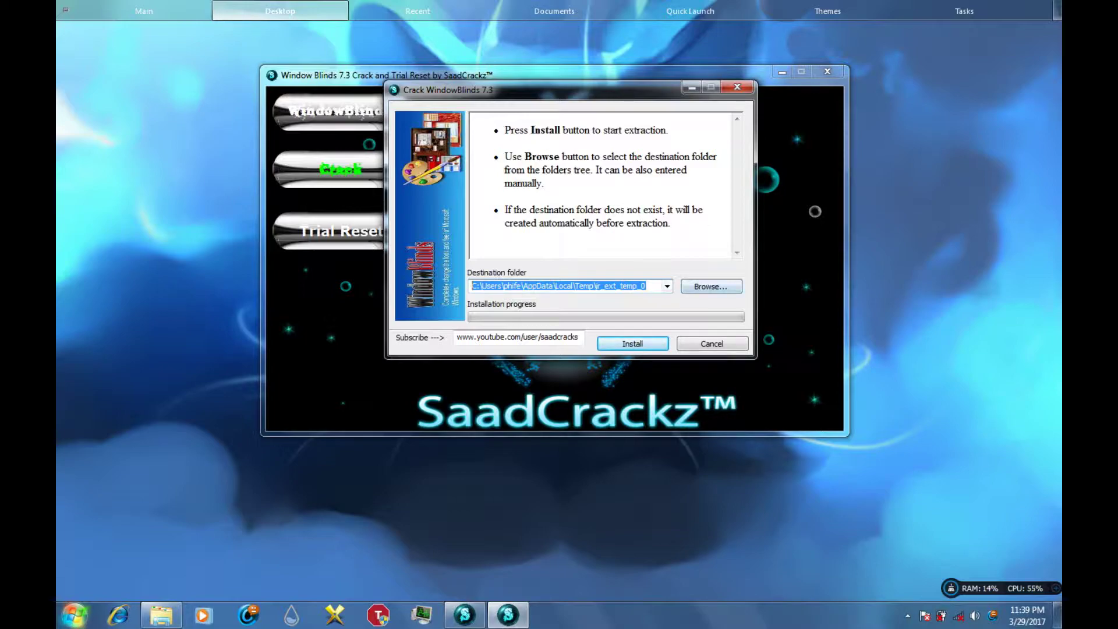
{"action": "left_click", "coordinate": [710, 286]}
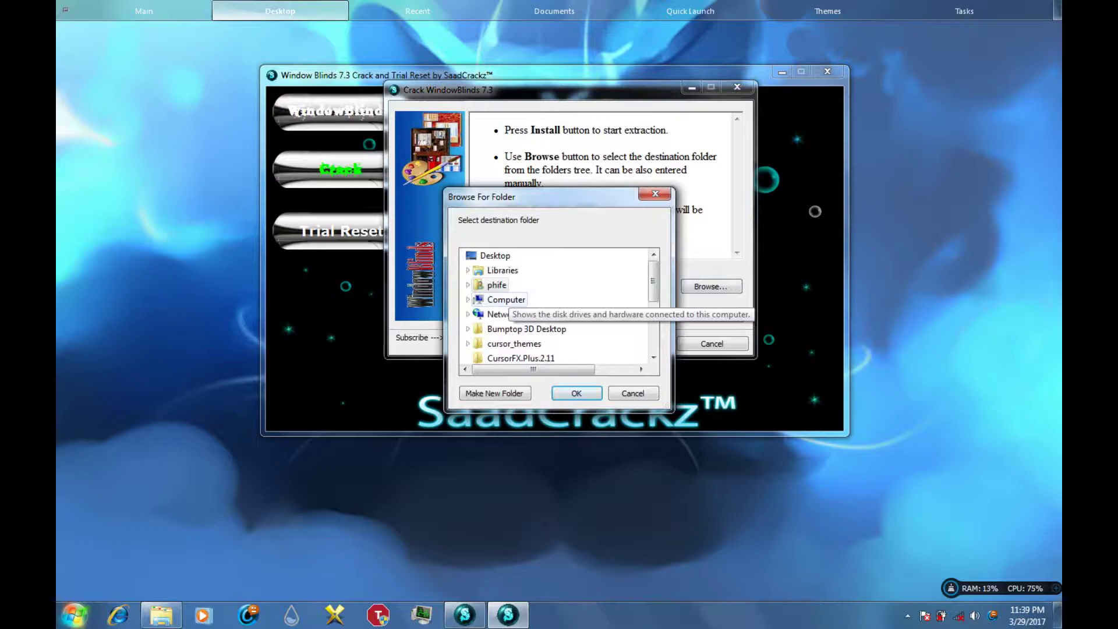
{"action": "double_click", "coordinate": [505, 299]}
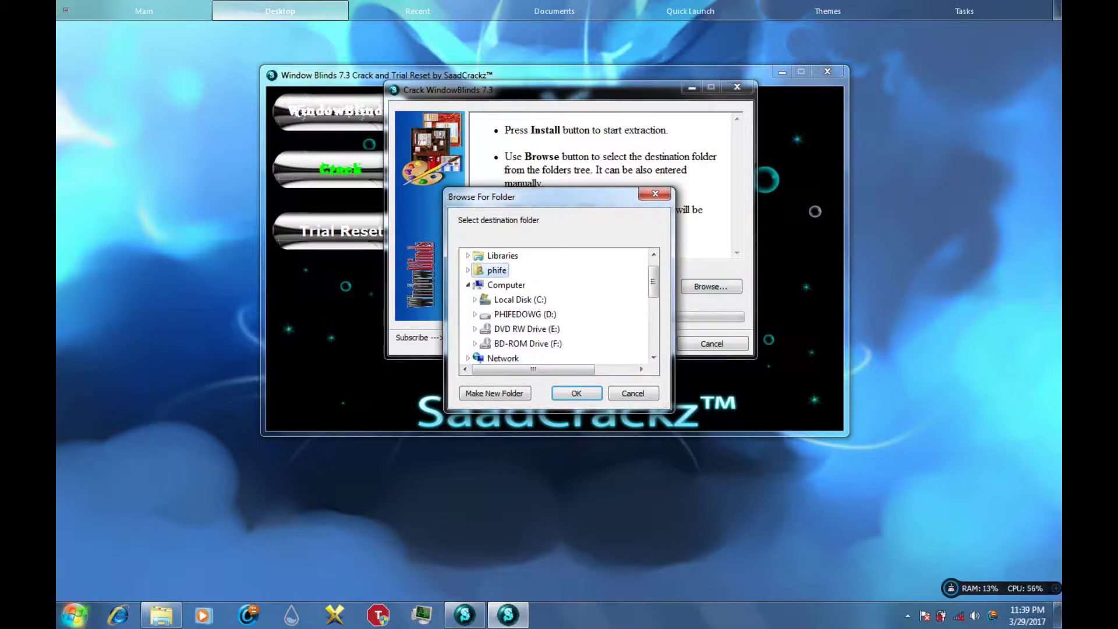
{"action": "double_click", "coordinate": [520, 299]}
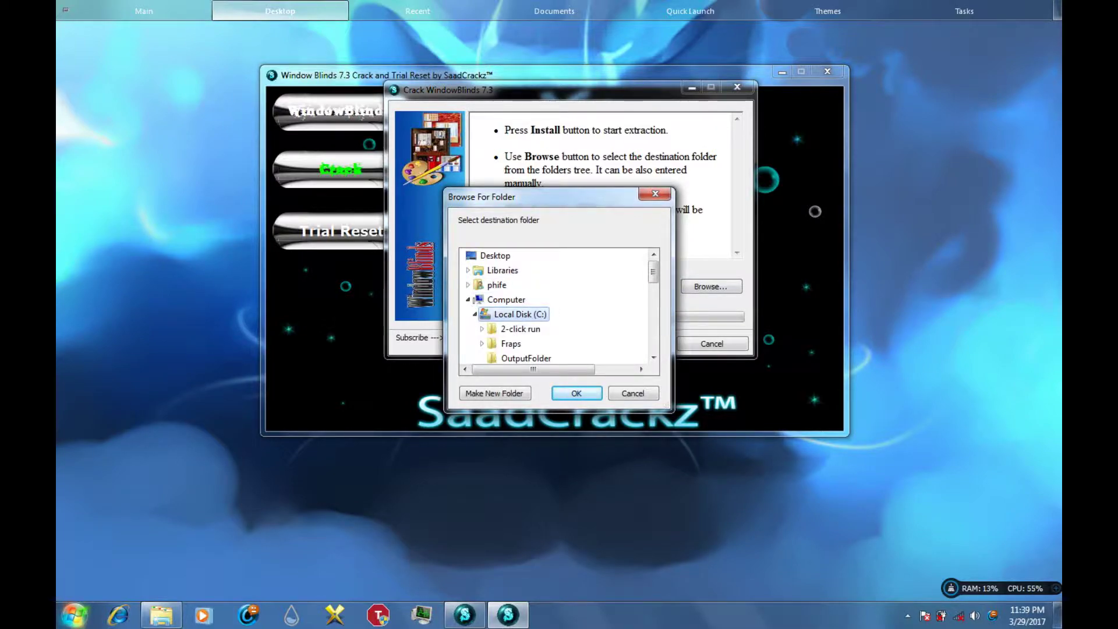
{"action": "left_click_drag", "start_coordinate": [653, 272], "coordinate": [653, 292]}
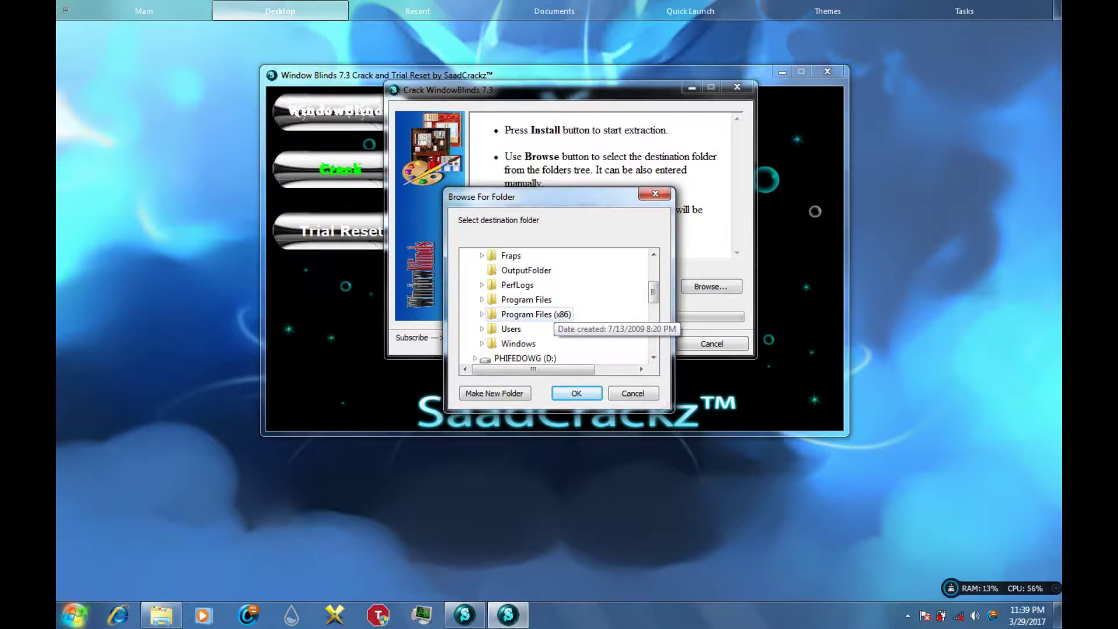
{"action": "double_click", "coordinate": [535, 314]}
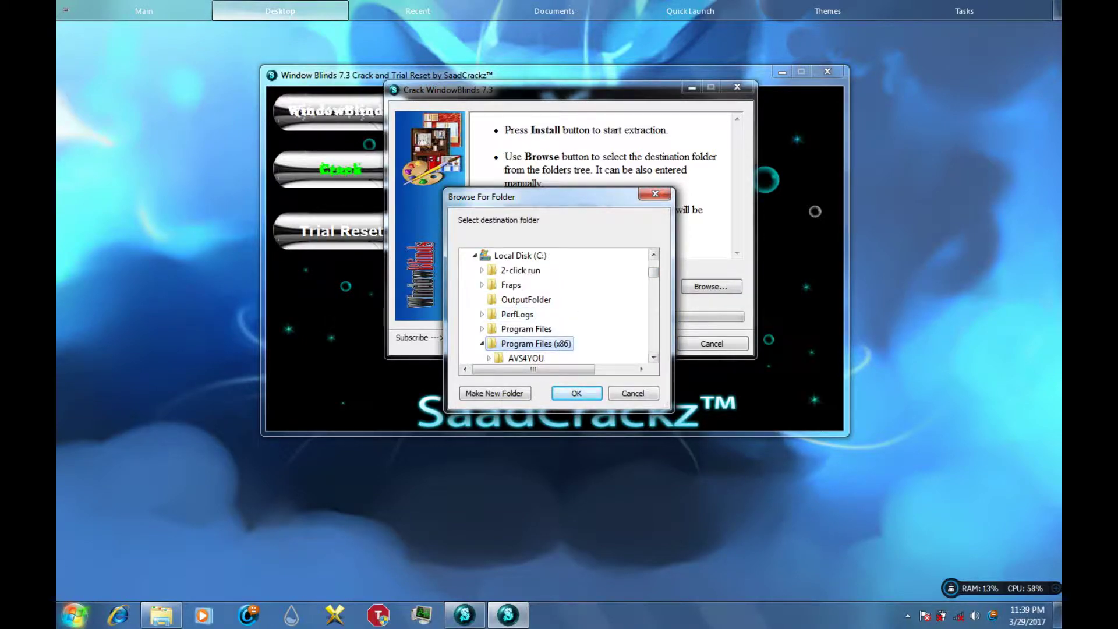
Choose the Stardock\Object Desktop\WindowBlinds folder as the extraction destination and accept it
{"action": "scroll", "coordinate": [559, 291], "scroll_direction": "down", "scroll_amount": 3}
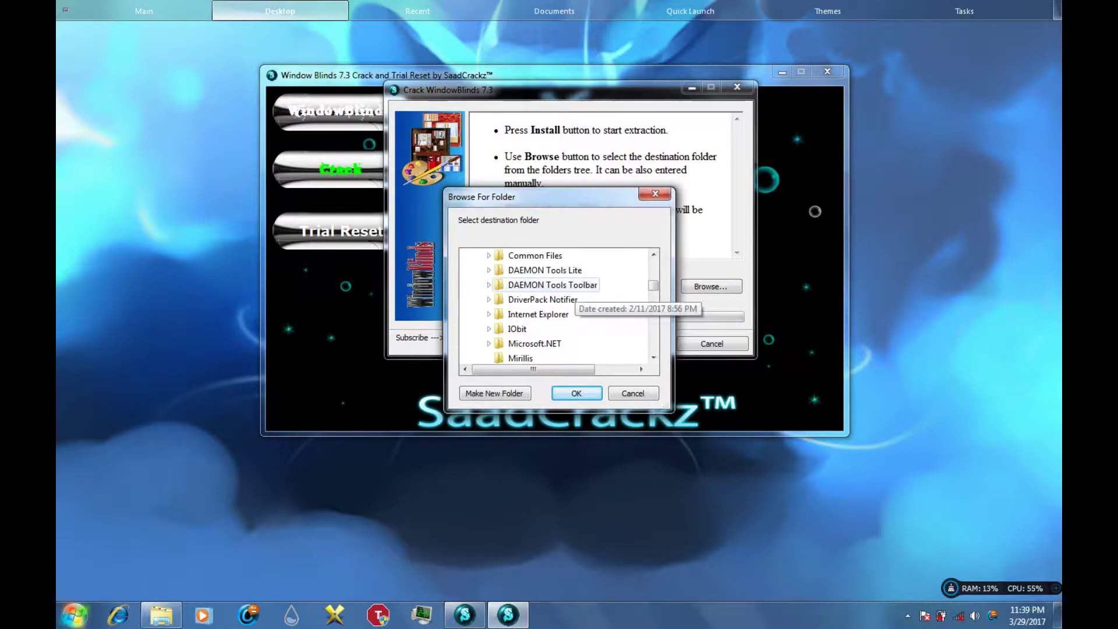
{"action": "scroll", "coordinate": [559, 291], "scroll_direction": "down", "scroll_amount": 5}
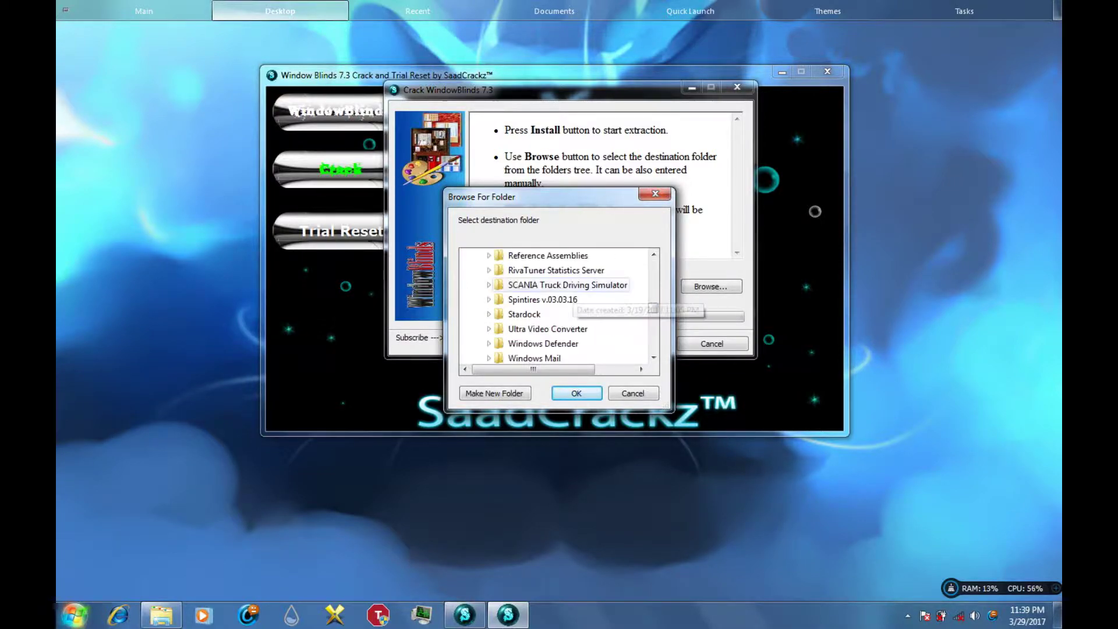
{"action": "left_click", "coordinate": [523, 314]}
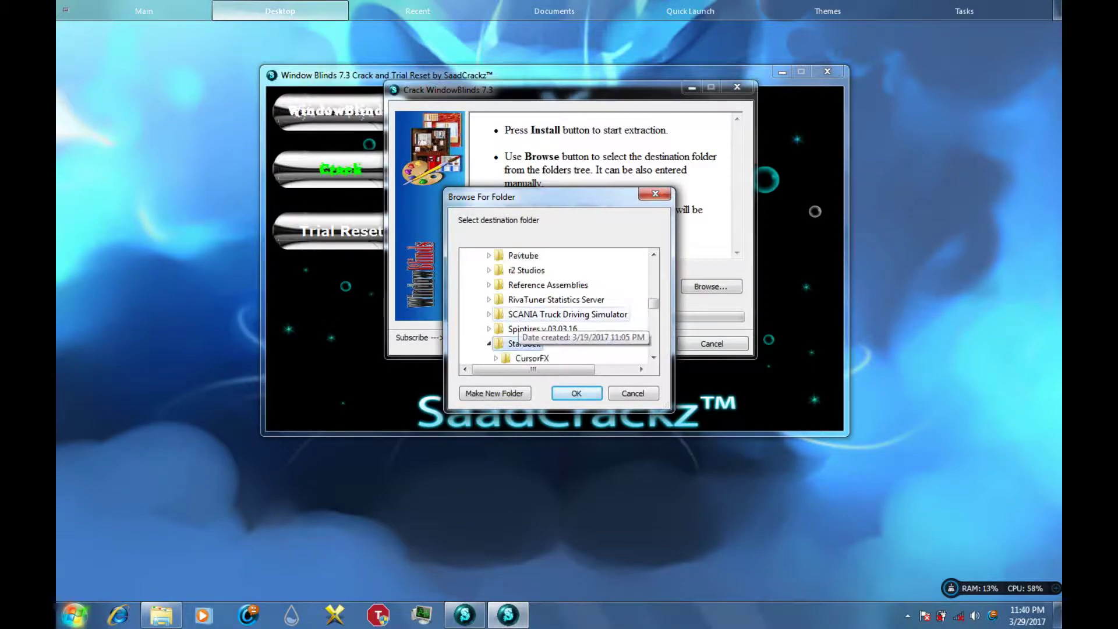
{"action": "scroll", "coordinate": [553, 306], "scroll_direction": "down", "scroll_amount": 2}
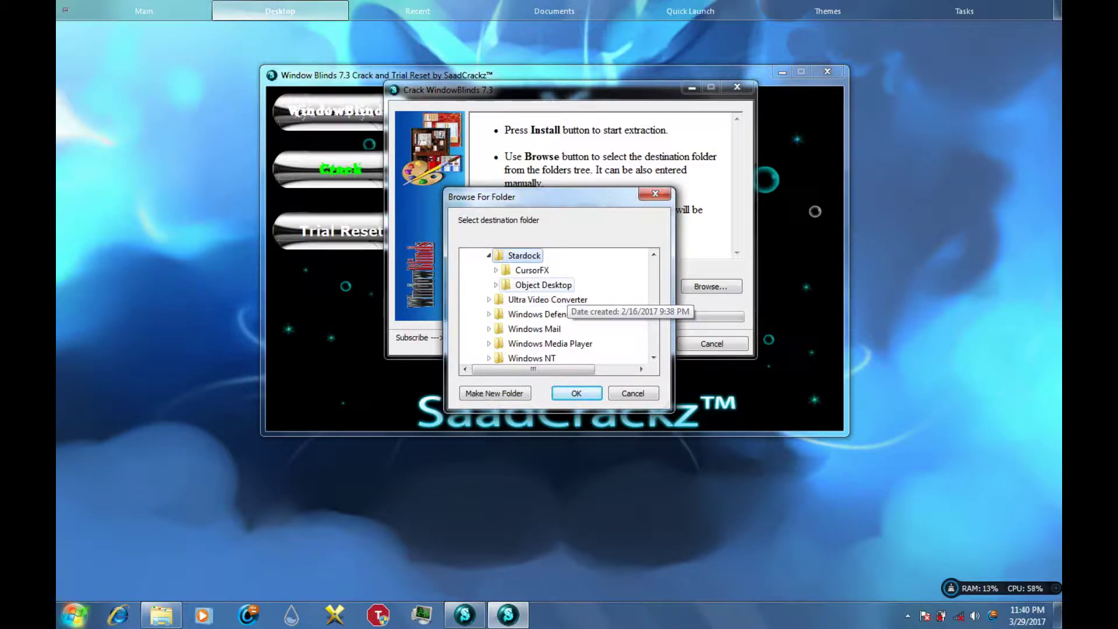
{"action": "left_click", "coordinate": [543, 285]}
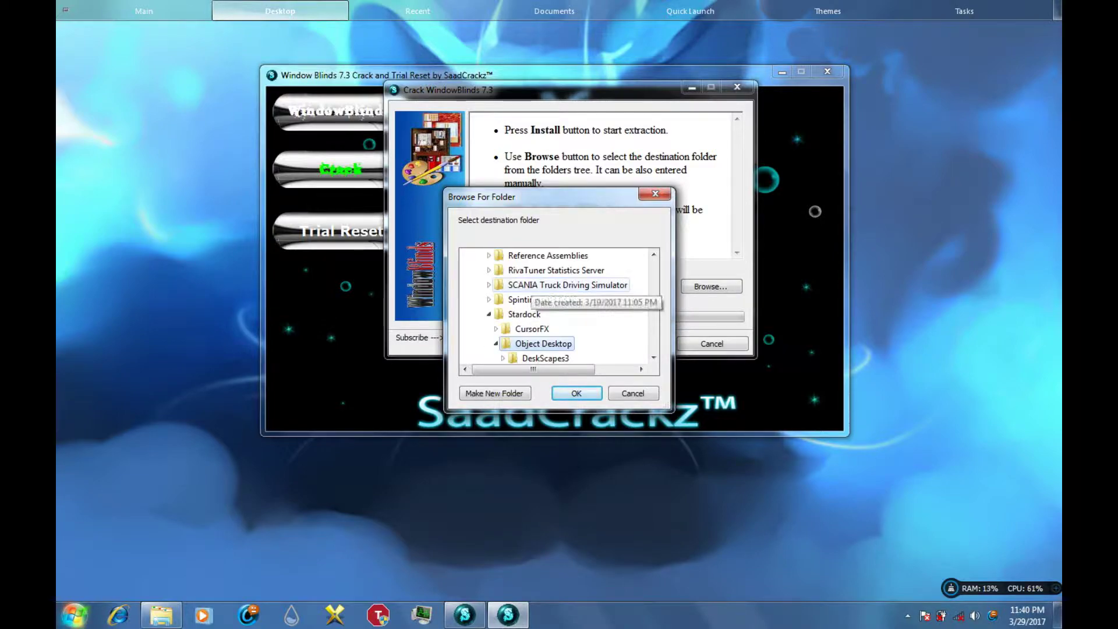
{"action": "scroll", "coordinate": [530, 284], "scroll_direction": "down", "scroll_amount": 1}
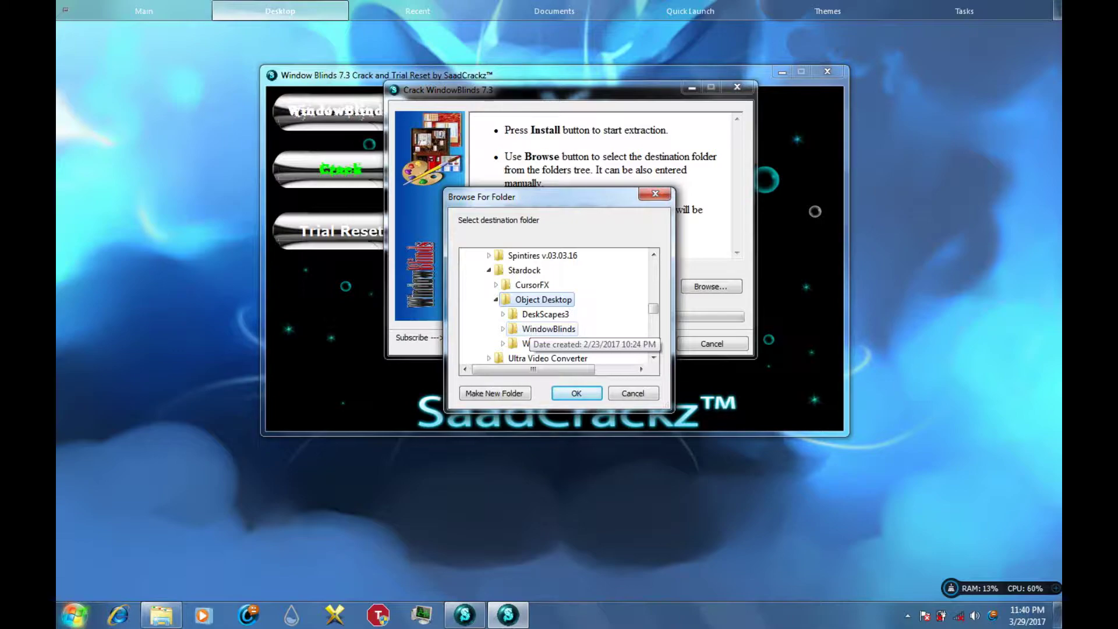
{"action": "double_click", "coordinate": [549, 329]}
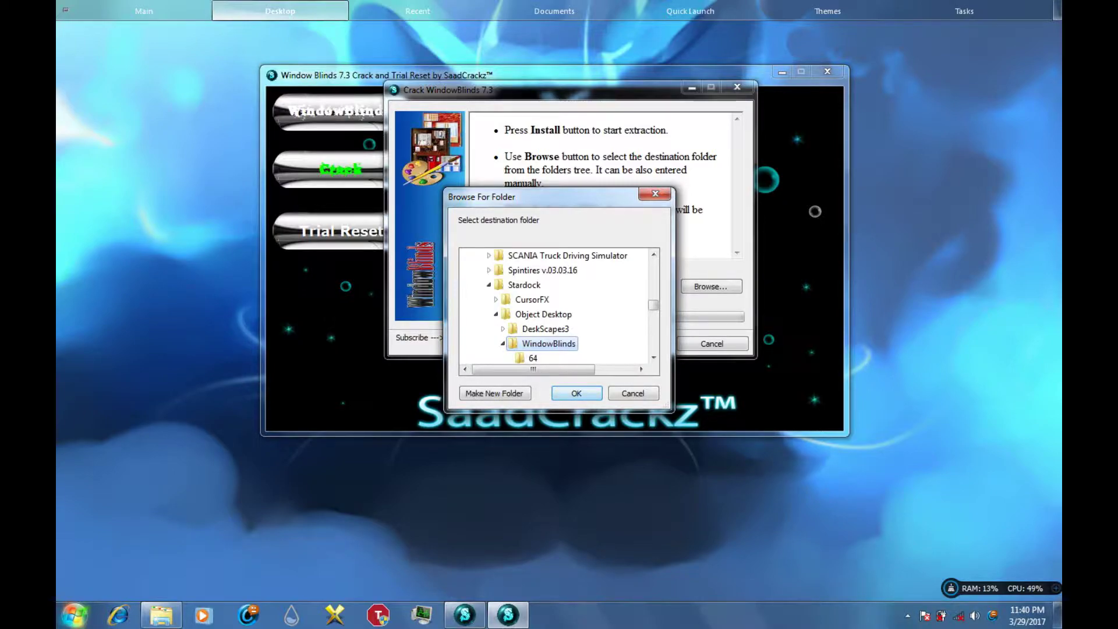
{"action": "key", "text": "Return"}
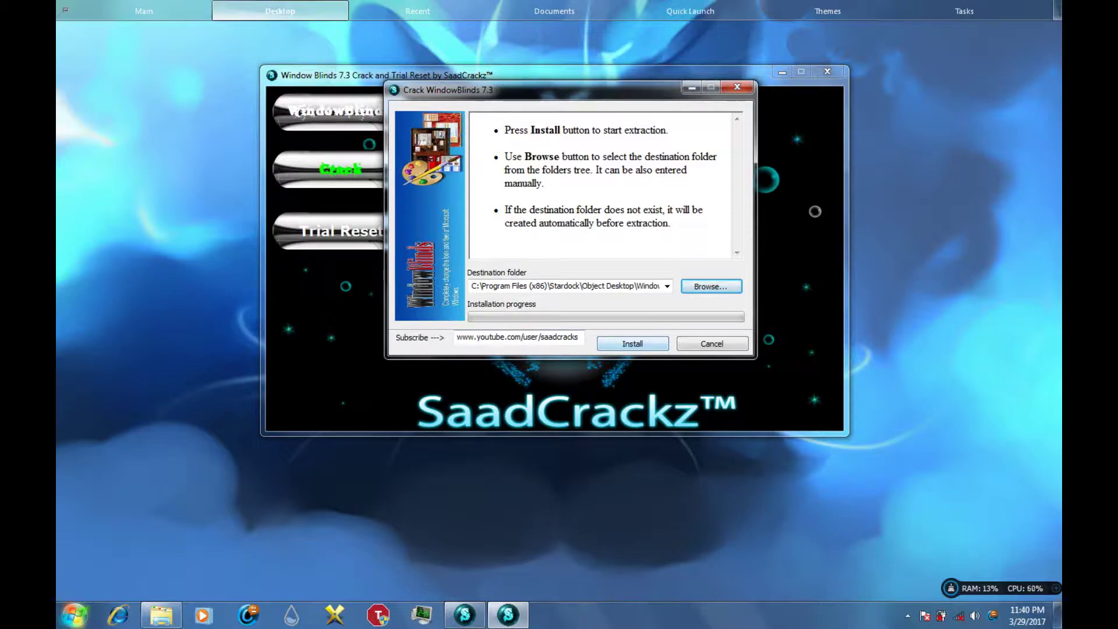
Extract the files into the WindowBlinds folder, allow wb.reg to be added to the registry, and dismiss the Registry Editor message
{"action": "left_click", "coordinate": [632, 343]}
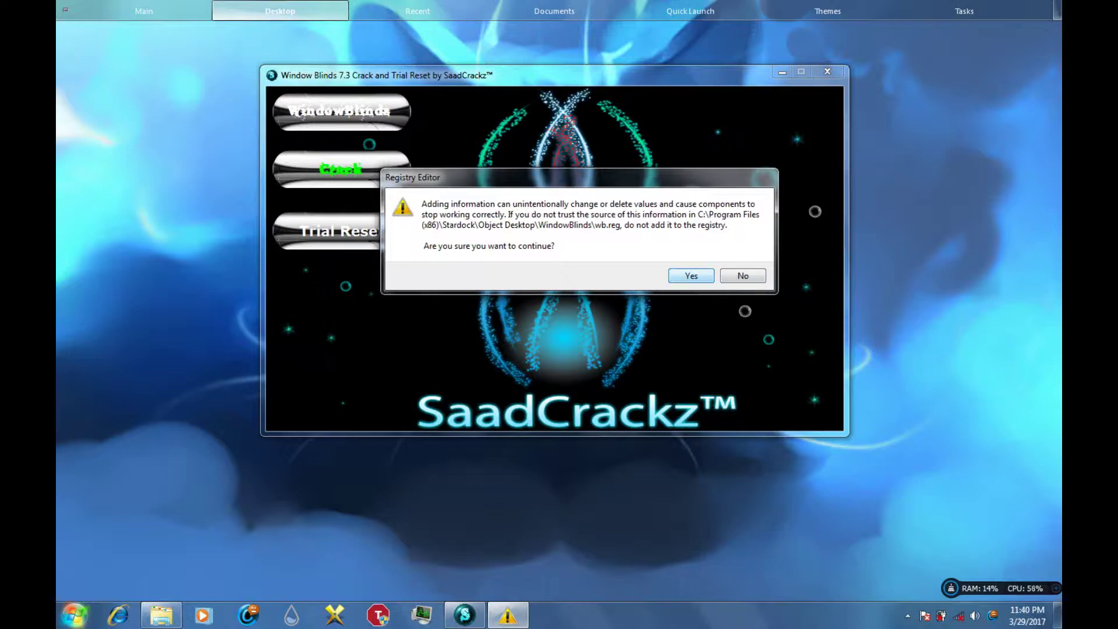
{"action": "key", "text": "Return"}
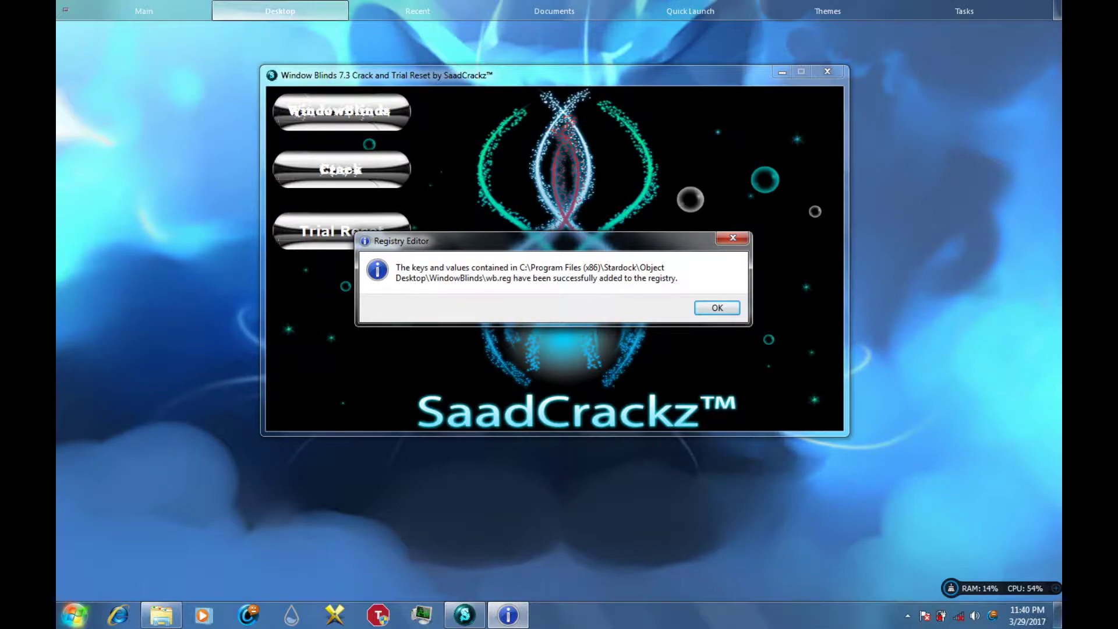
{"action": "left_click_drag", "start_coordinate": [553, 241], "coordinate": [618, 187]}
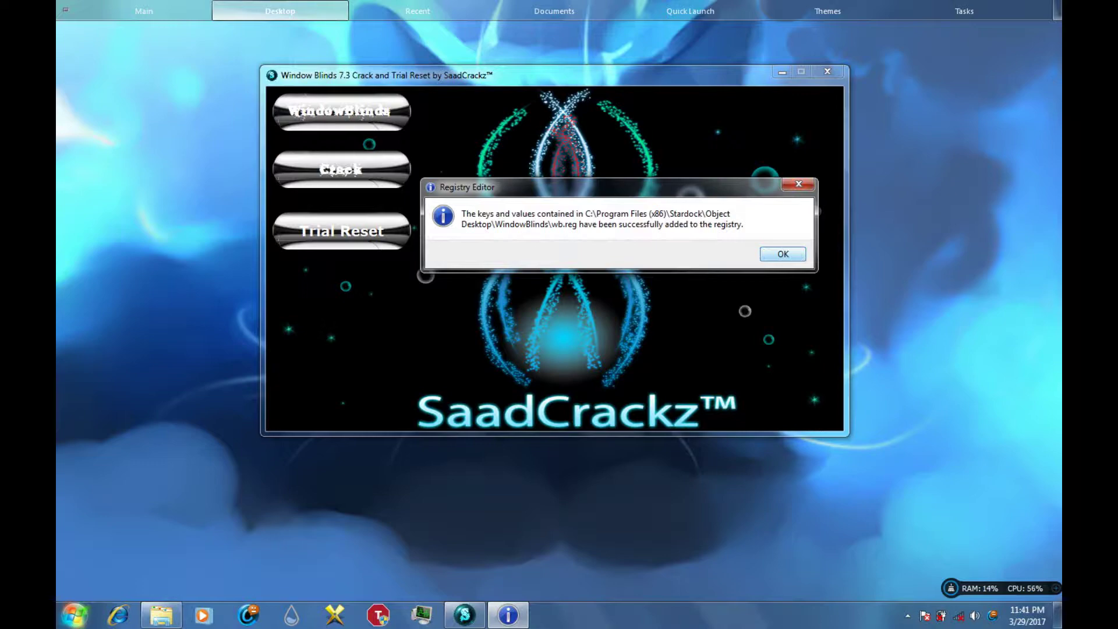
{"action": "key", "text": "Return"}
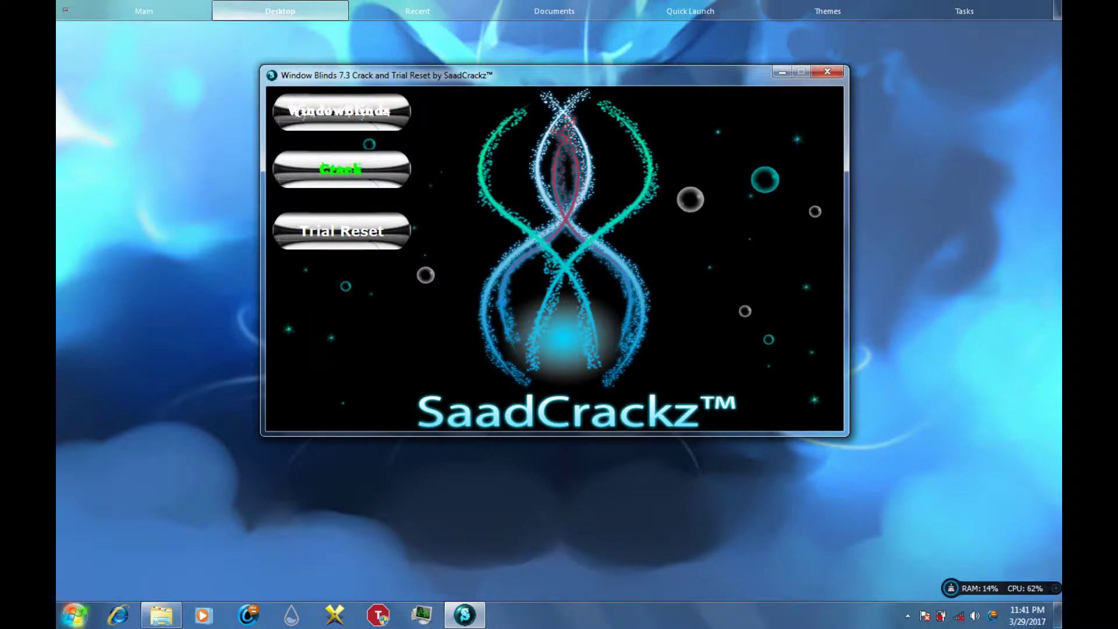
View the Trial Reset options without running a reset, and close the dialog and the Window Blinds 7.3 tool
{"action": "left_click", "coordinate": [341, 231]}
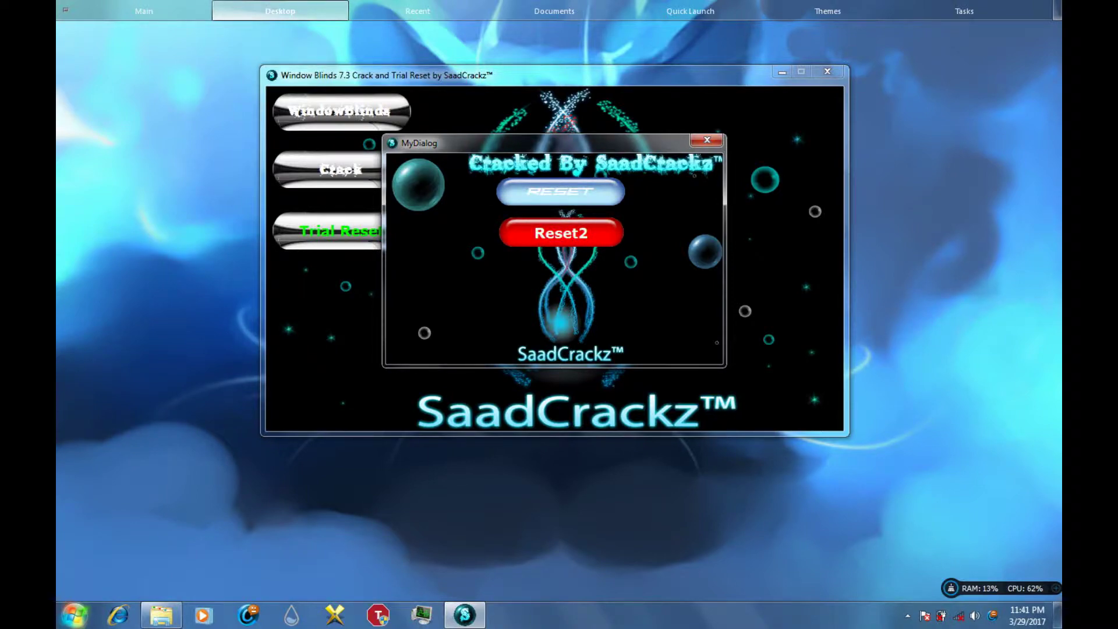
{"action": "left_click", "coordinate": [707, 140]}
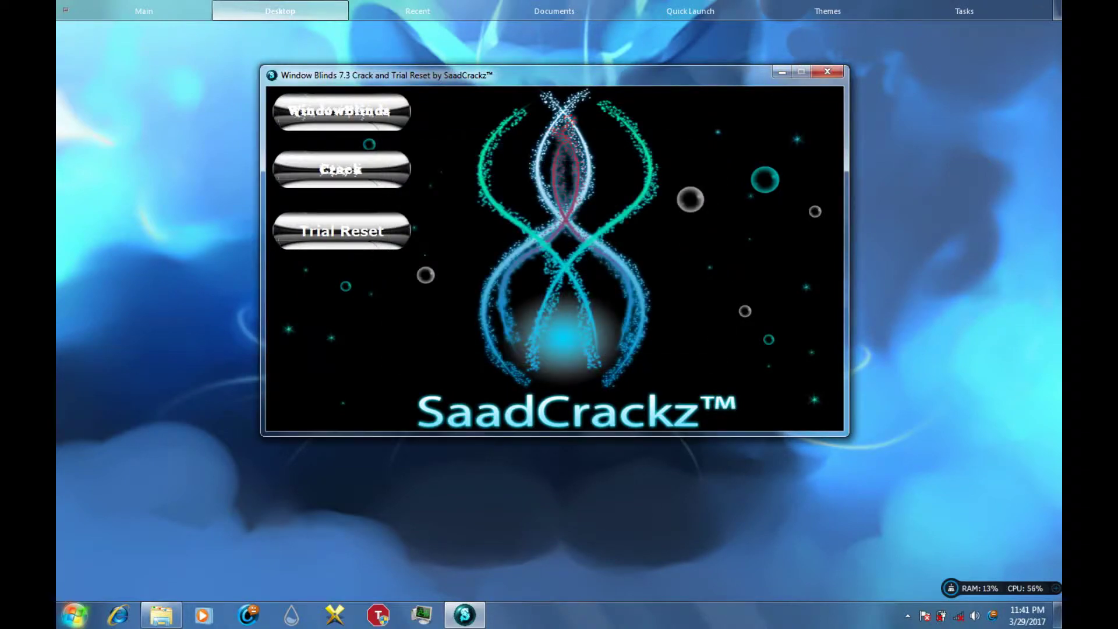
{"action": "left_click", "coordinate": [827, 71]}
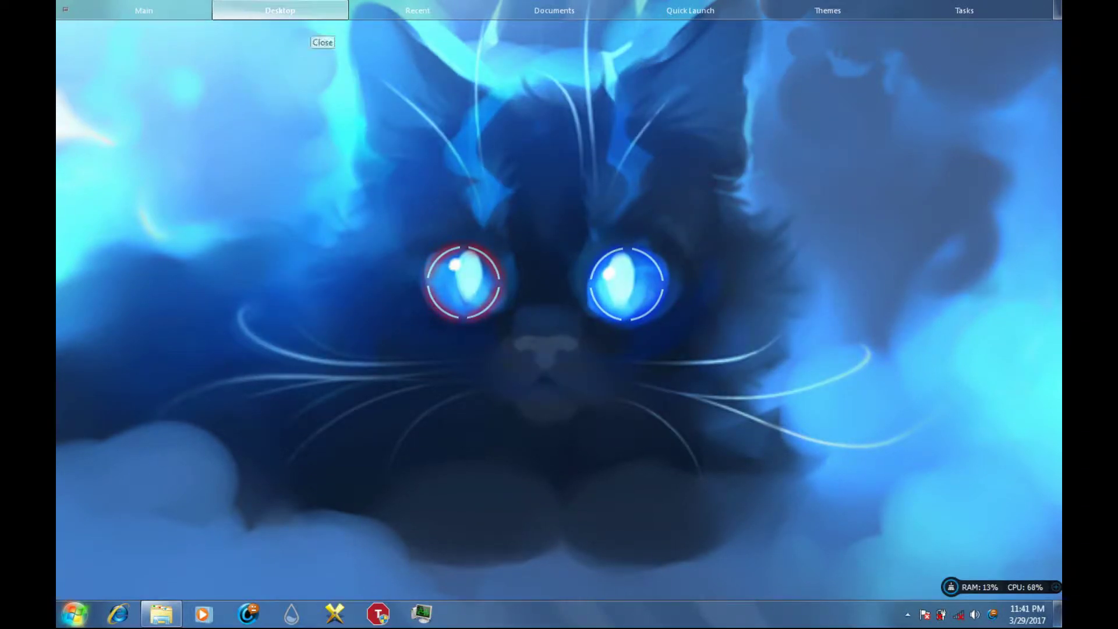
Launch WindowBlinds from the Desktop group of the shortcut shelf
{"action": "left_click", "coordinate": [309, 14]}
{"action": "scroll", "coordinate": [345, 45], "scroll_direction": "down", "scroll_amount": 1}
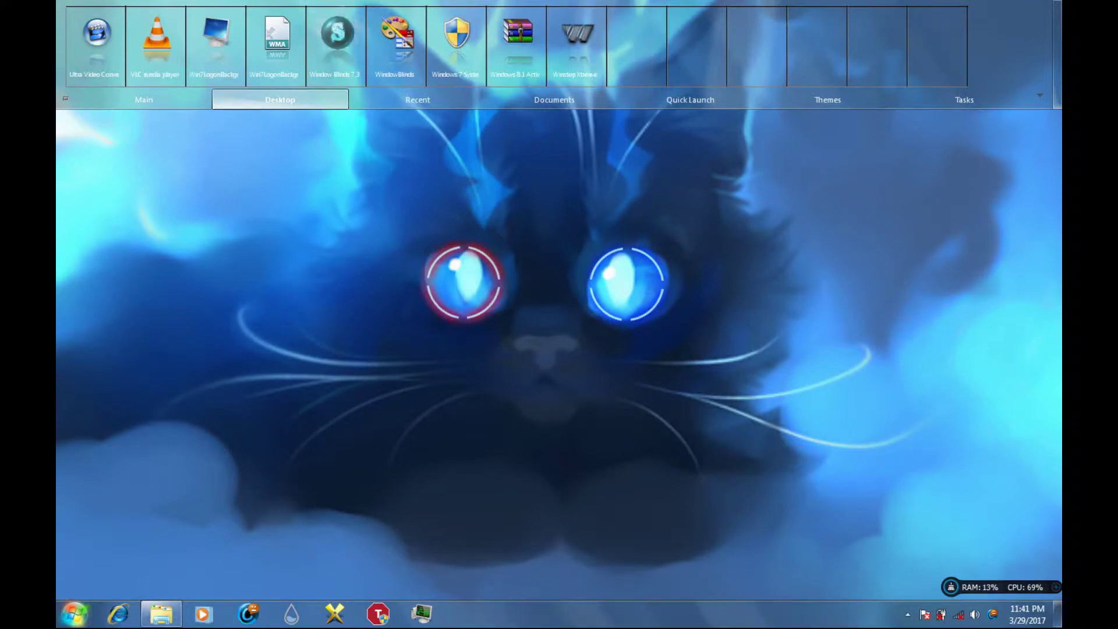
{"action": "left_click", "coordinate": [394, 41]}
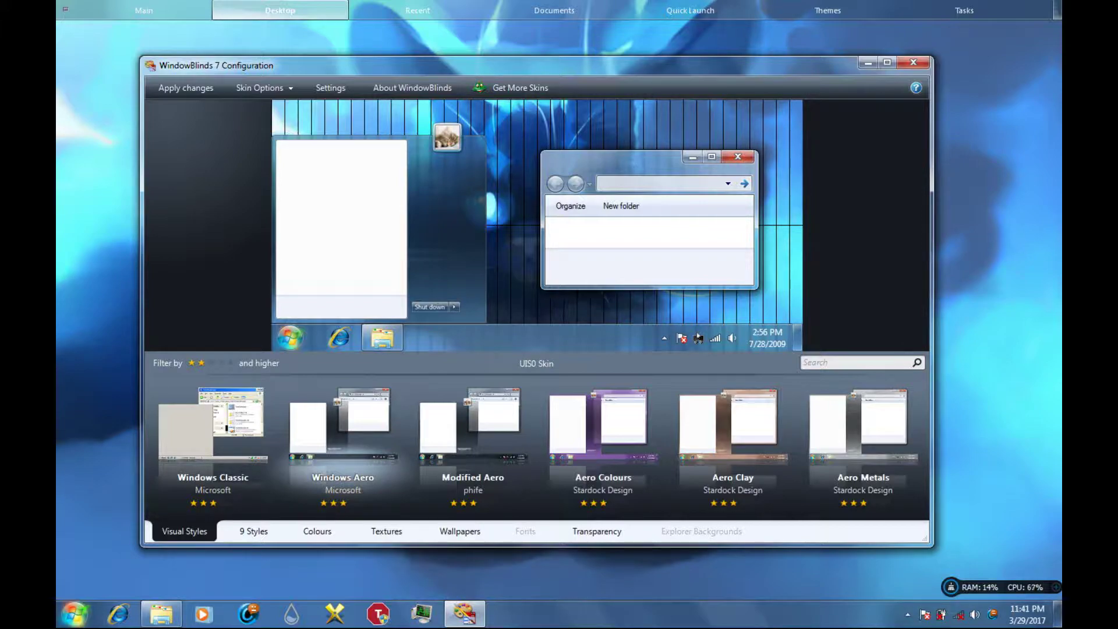
Browse the installed visual styles in the WindowBlinds configuration and select the AngelPad skin
{"action": "scroll", "coordinate": [537, 446], "scroll_direction": "down", "scroll_amount": 10}
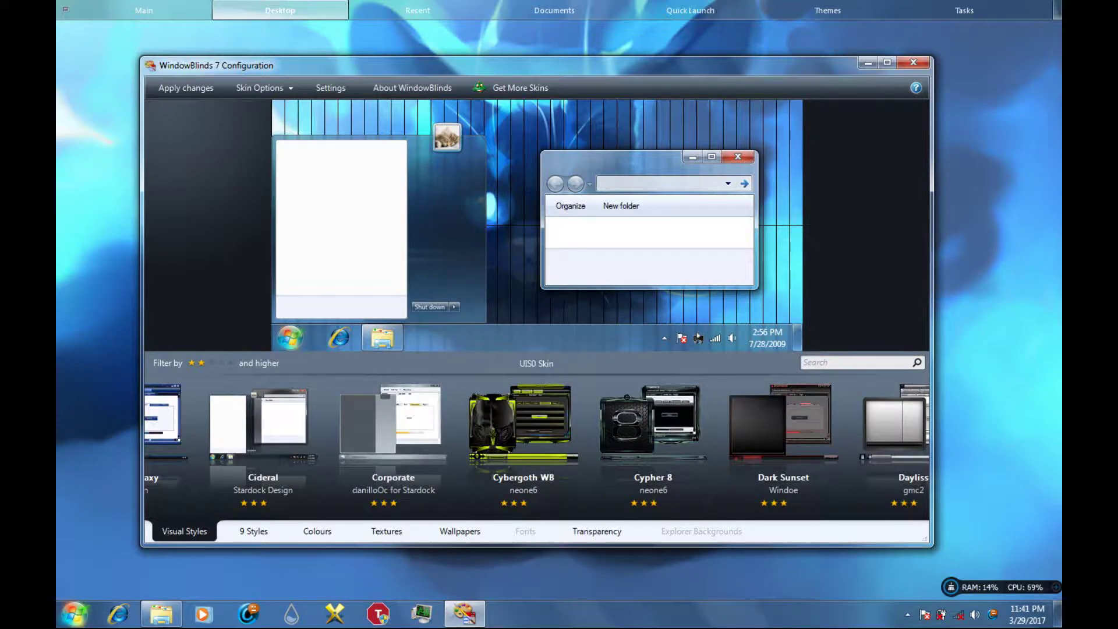
{"action": "scroll", "coordinate": [537, 446], "scroll_direction": "up", "scroll_amount": 6}
{"action": "scroll", "coordinate": [536, 446], "scroll_direction": "up", "scroll_amount": 2}
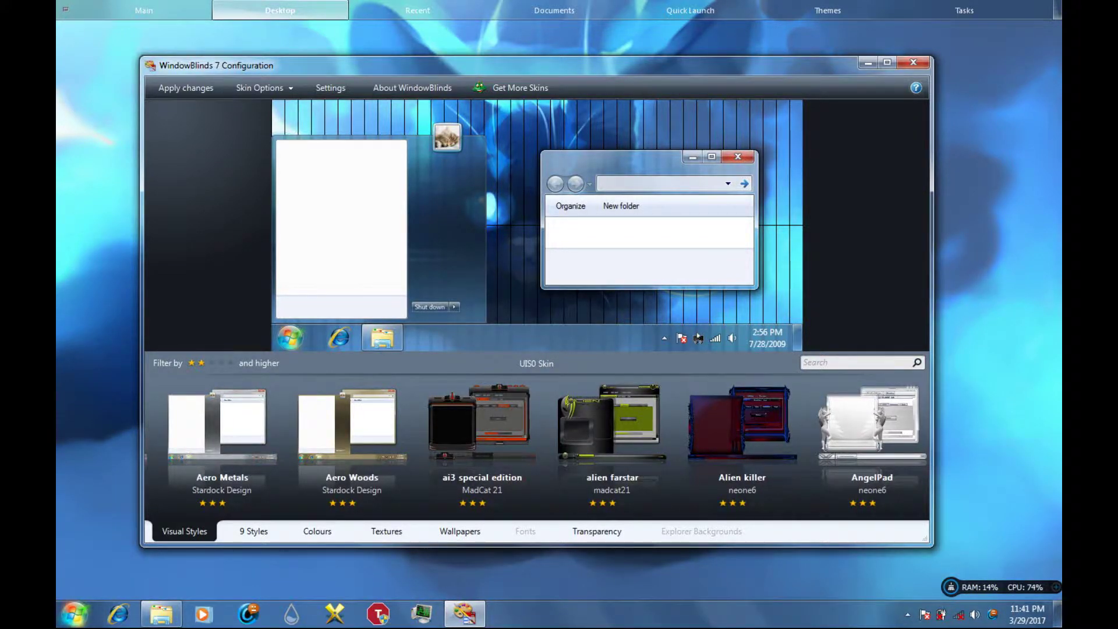
{"action": "scroll", "coordinate": [536, 442], "scroll_direction": "down", "scroll_amount": 5}
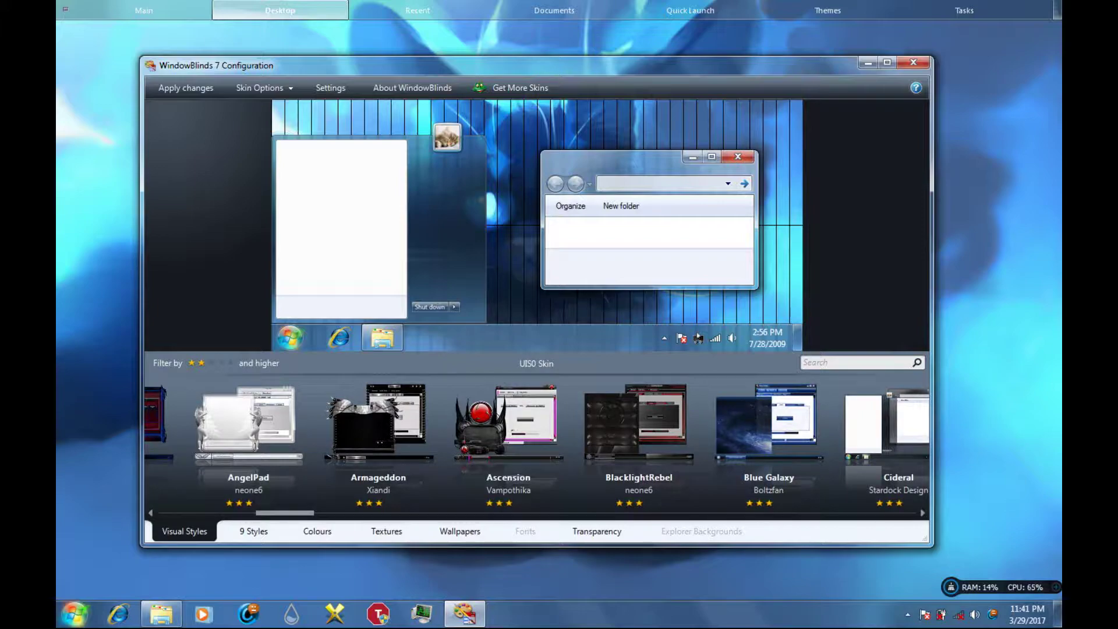
{"action": "left_click", "coordinate": [248, 431]}
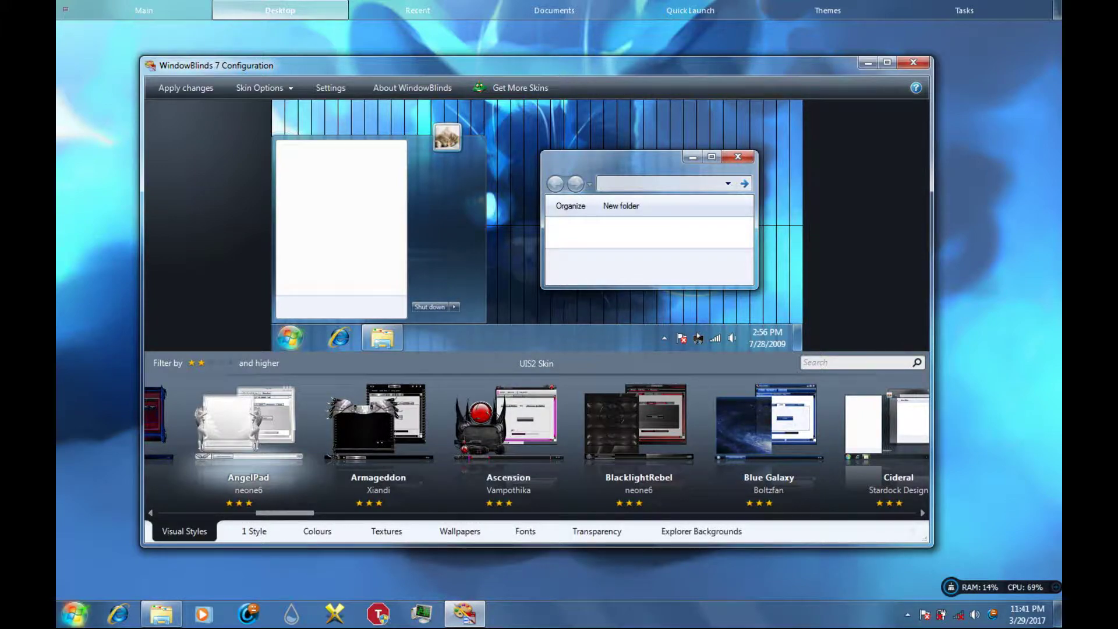
Preview the Armageddon, Ascension, BlacklightRebel and Blue Galaxy skins in turn
{"action": "key", "text": "Right"}
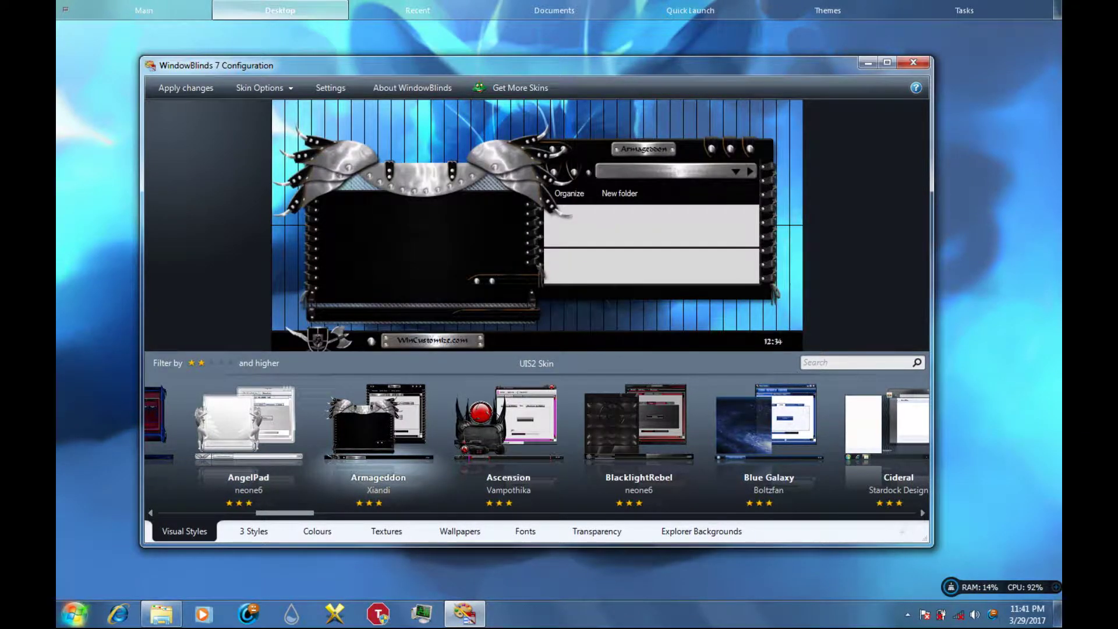
{"action": "key", "text": "Right"}
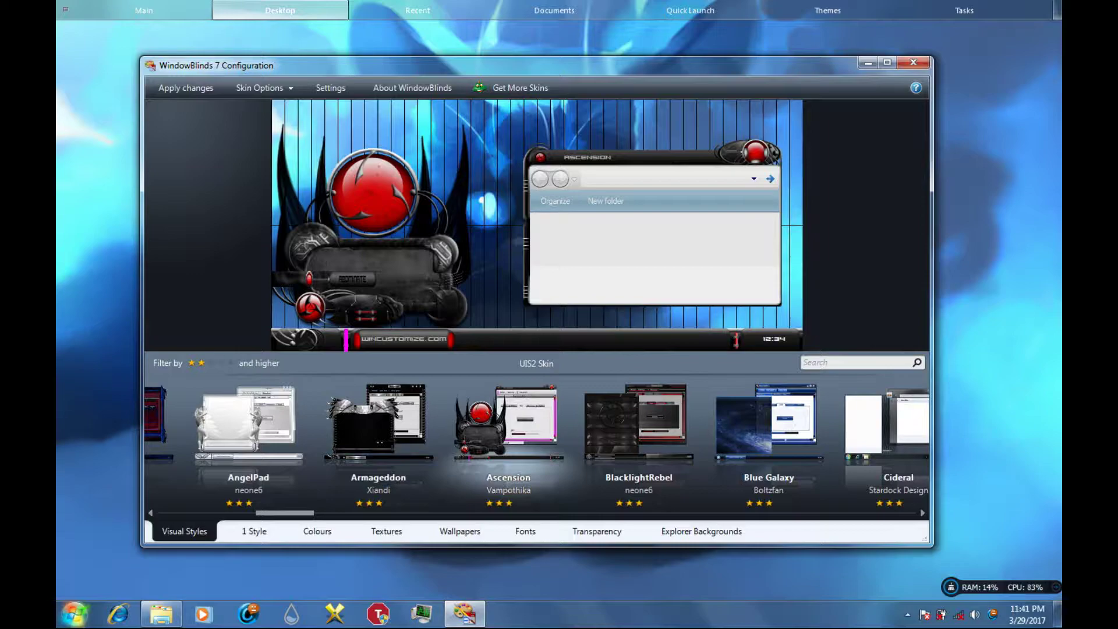
{"action": "key", "text": "Right"}
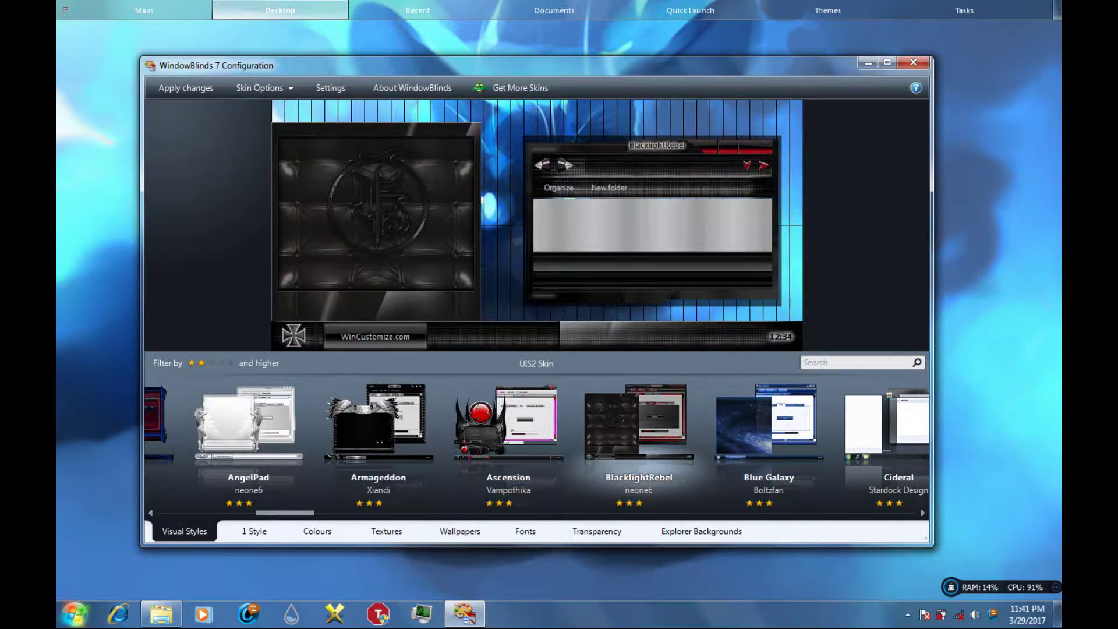
{"action": "key", "text": "Right"}
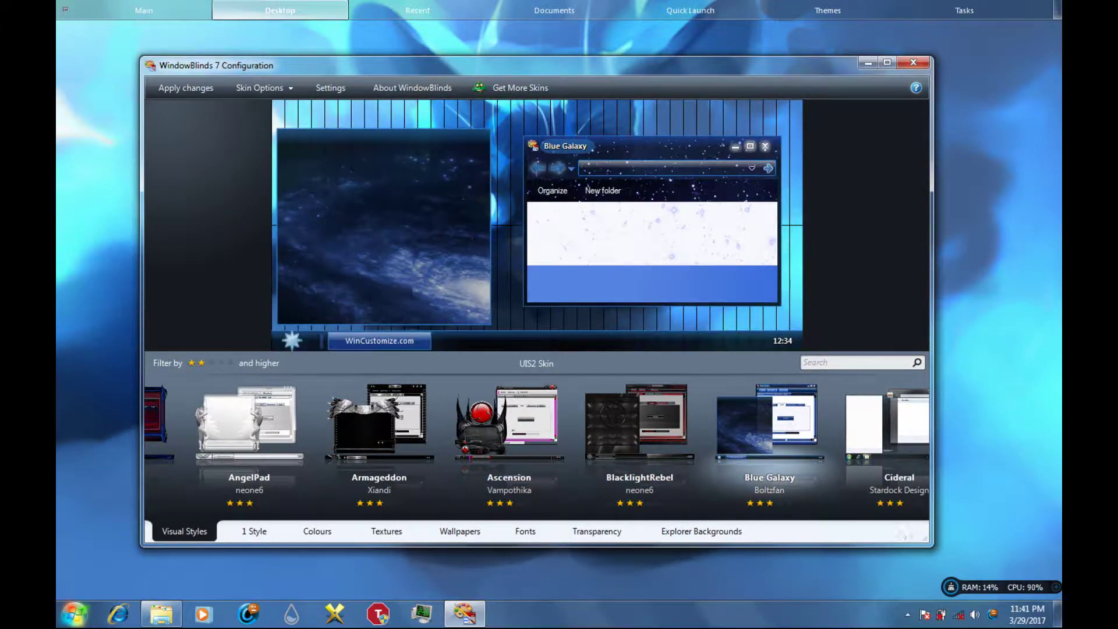
Browse the rest of the visual styles list through the TRON skins and preview the Legend skin
{"action": "scroll", "coordinate": [536, 442], "scroll_direction": "down", "scroll_amount": 10}
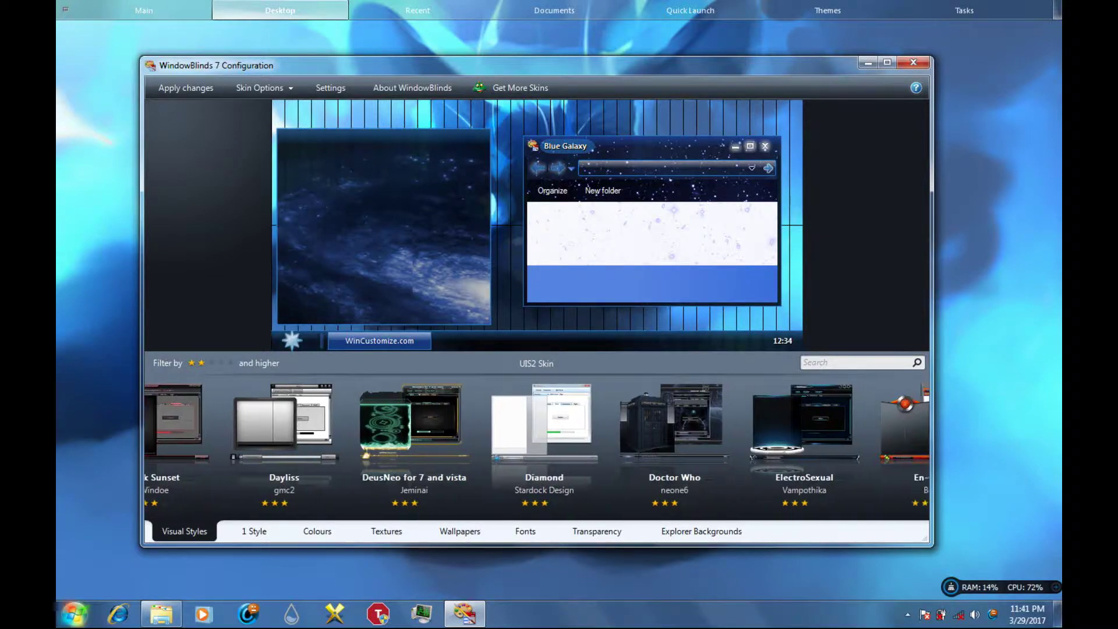
{"action": "scroll", "coordinate": [536, 444], "scroll_direction": "down", "scroll_amount": 10}
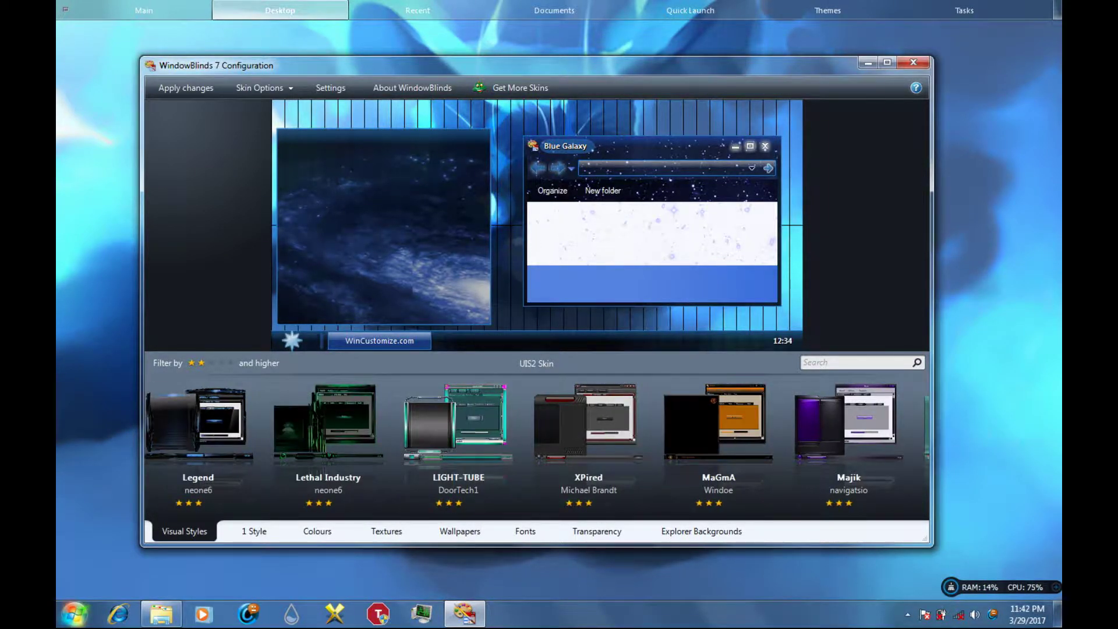
{"action": "scroll", "coordinate": [536, 444], "scroll_direction": "down", "scroll_amount": 5}
{"action": "scroll", "coordinate": [536, 444], "scroll_direction": "down", "scroll_amount": 5}
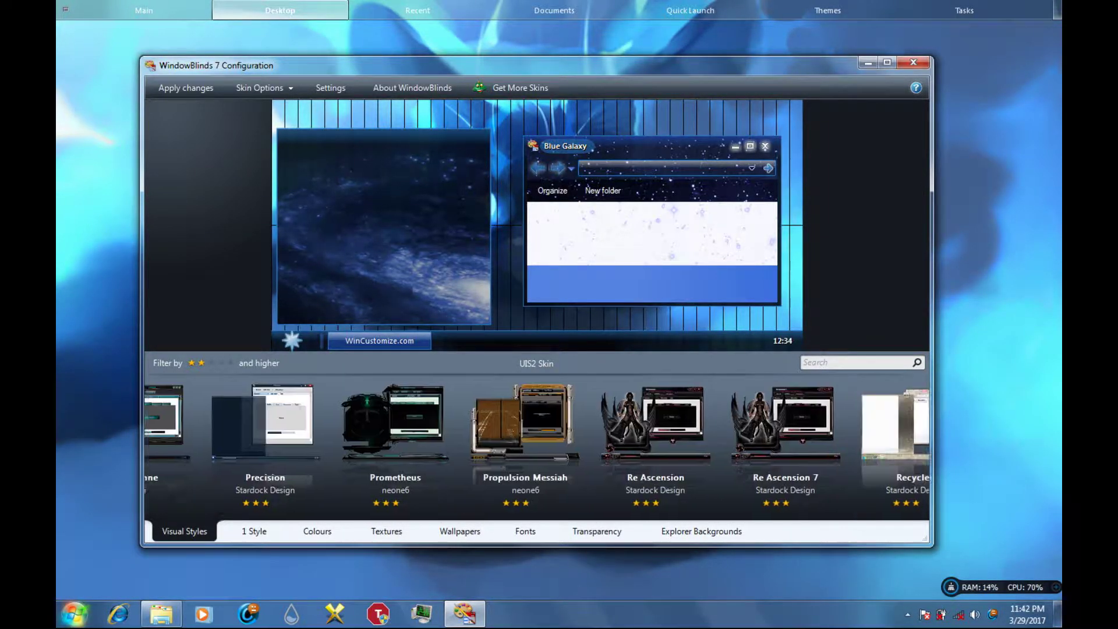
{"action": "scroll", "coordinate": [536, 444], "scroll_direction": "down", "scroll_amount": 5}
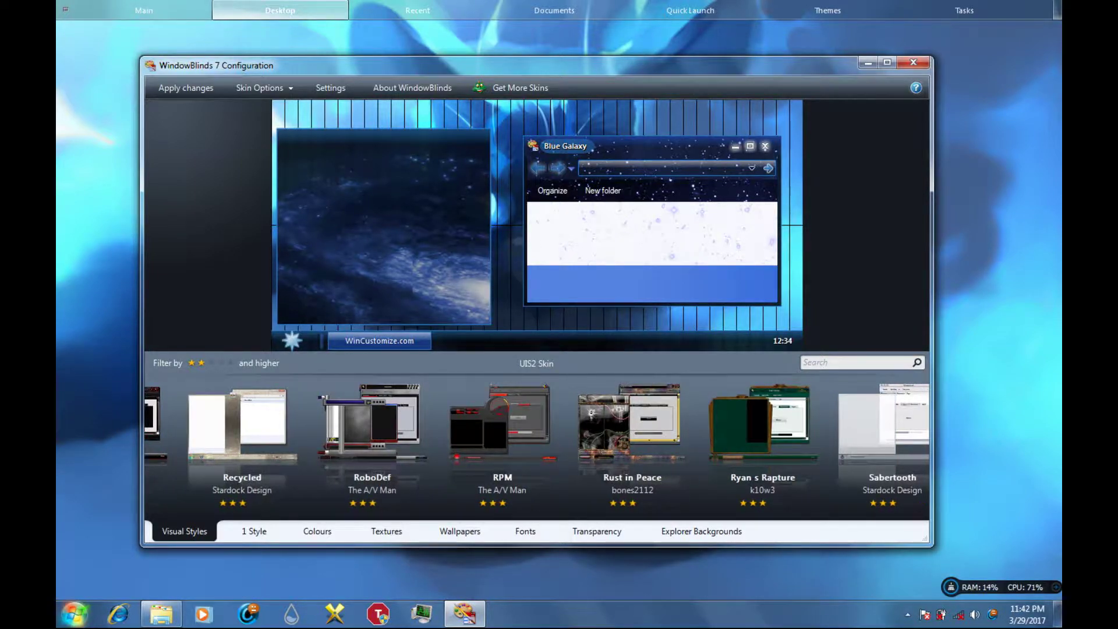
{"action": "scroll", "coordinate": [536, 444], "scroll_direction": "down", "scroll_amount": 5}
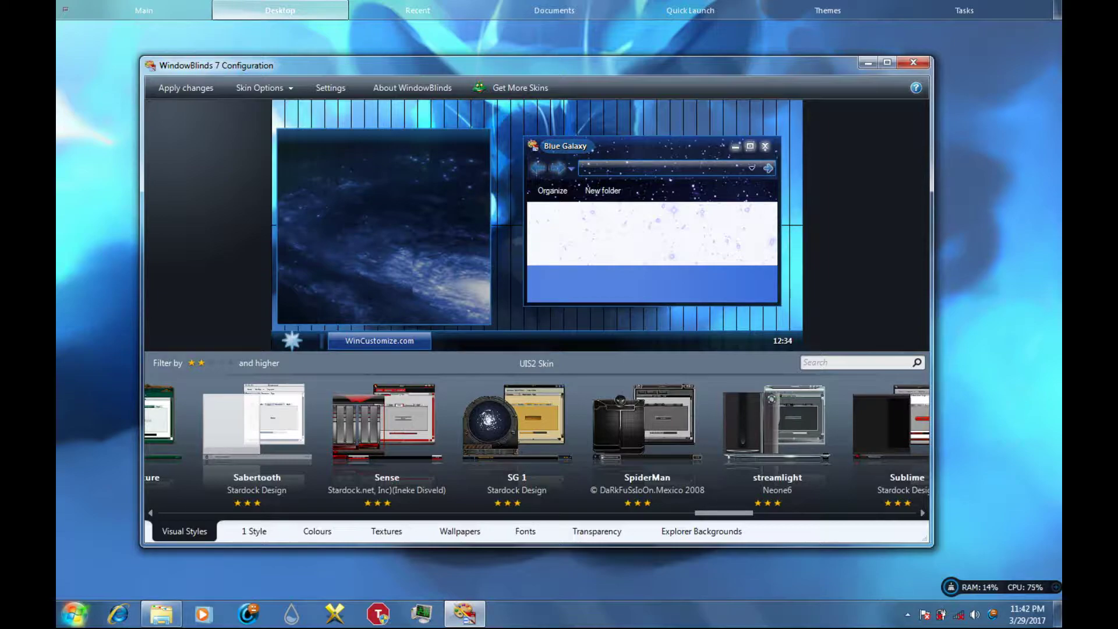
{"action": "scroll", "coordinate": [536, 437], "scroll_direction": "down", "scroll_amount": 5}
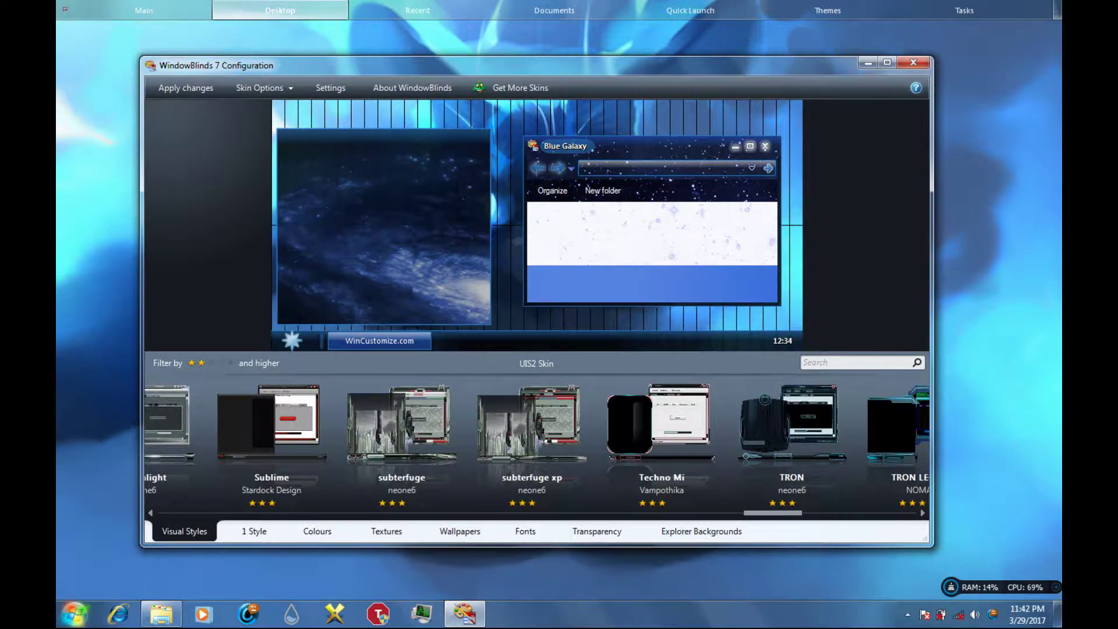
{"action": "scroll", "coordinate": [536, 443], "scroll_direction": "up", "scroll_amount": 20}
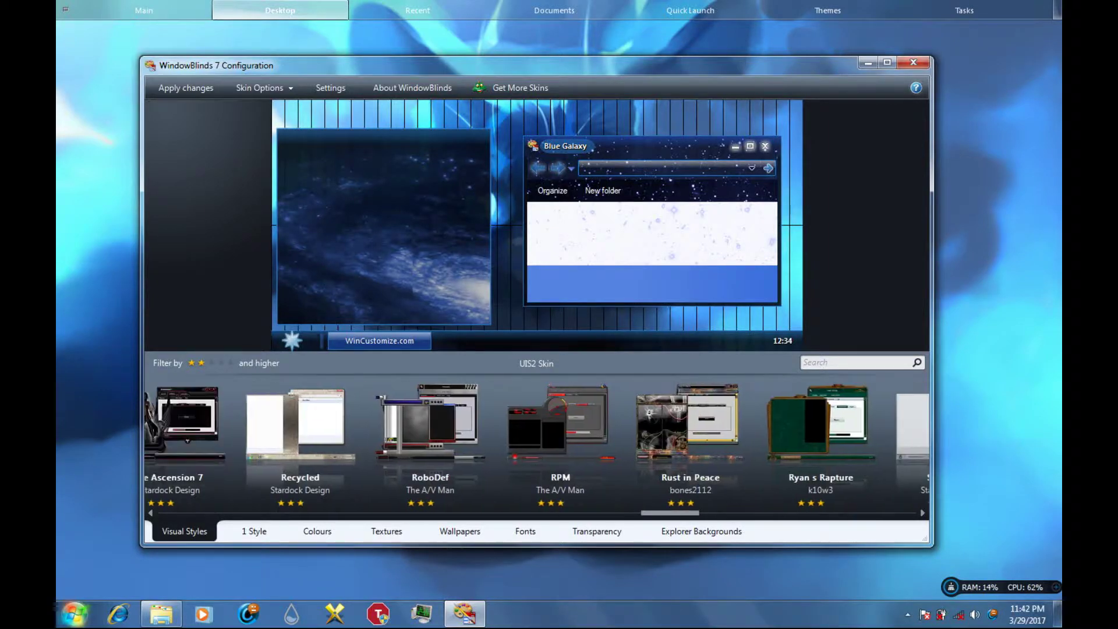
{"action": "scroll", "coordinate": [536, 442], "scroll_direction": "up", "scroll_amount": 8}
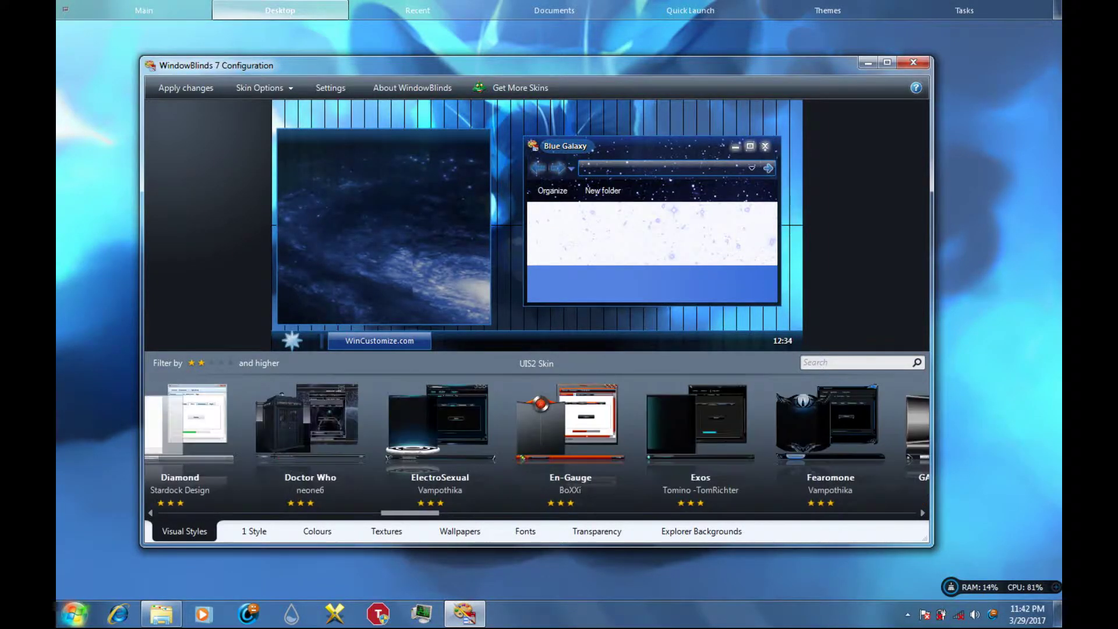
{"action": "scroll", "coordinate": [537, 443], "scroll_direction": "down", "scroll_amount": 15}
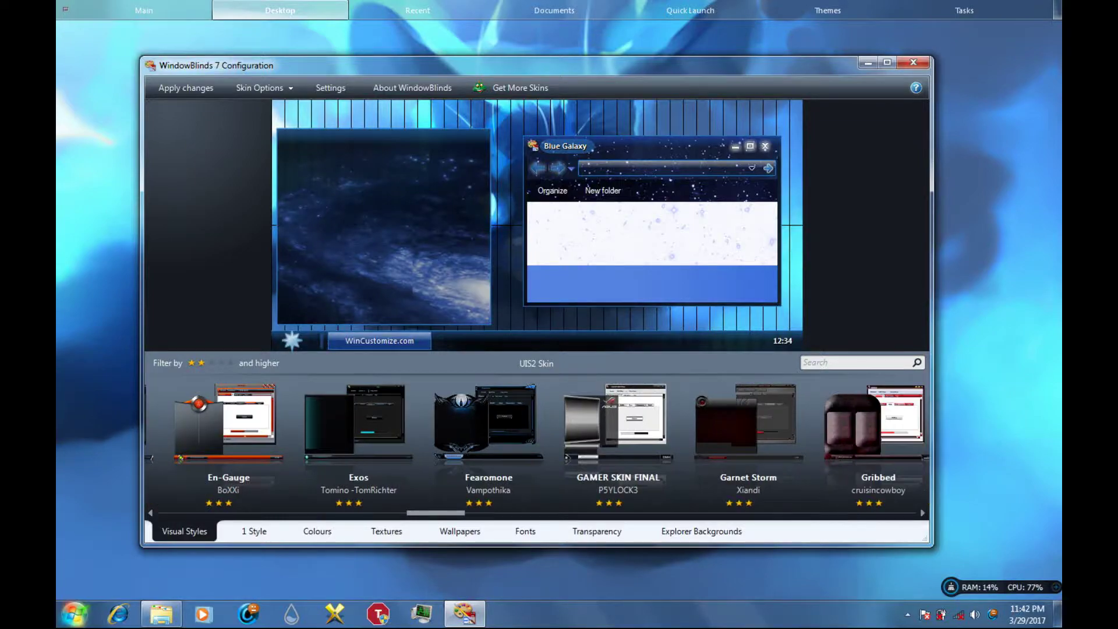
{"action": "scroll", "coordinate": [536, 442], "scroll_direction": "up", "scroll_amount": 5}
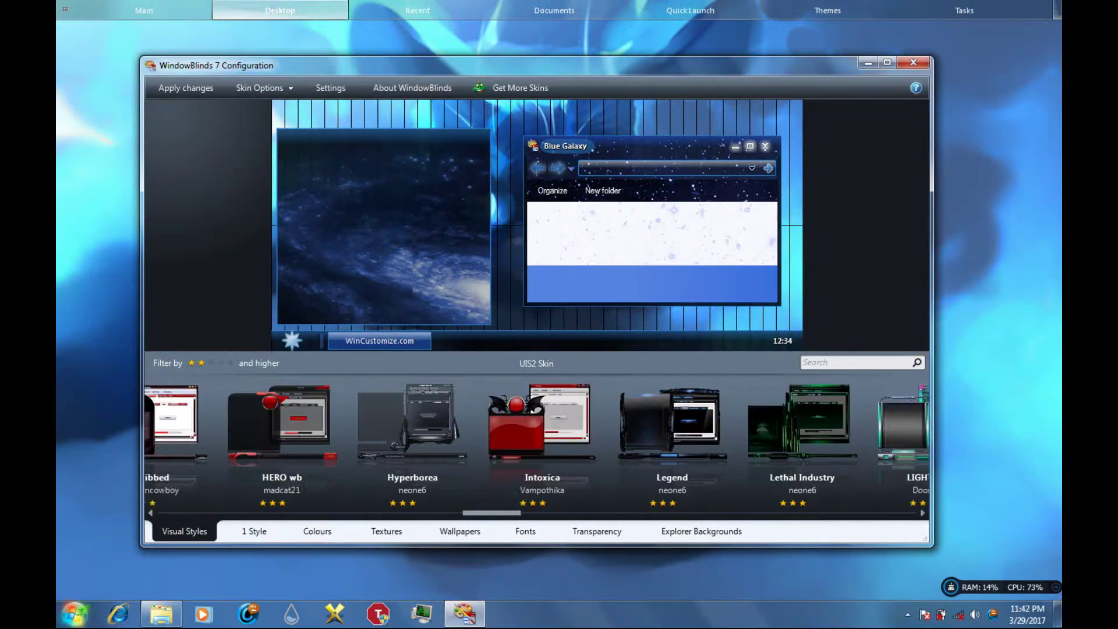
{"action": "left_click", "coordinate": [821, 431]}
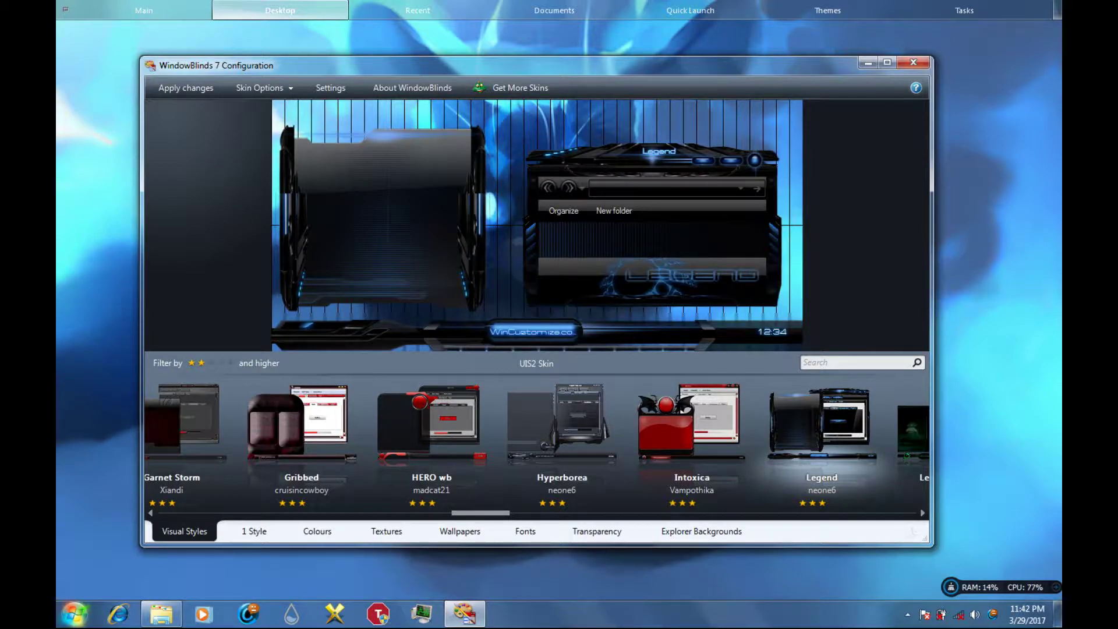
Apply the Blue Galaxy skin, continue past the WindowBlinds trial notice, and close the configuration window
{"action": "scroll", "coordinate": [536, 442], "scroll_direction": "up", "scroll_amount": 10}
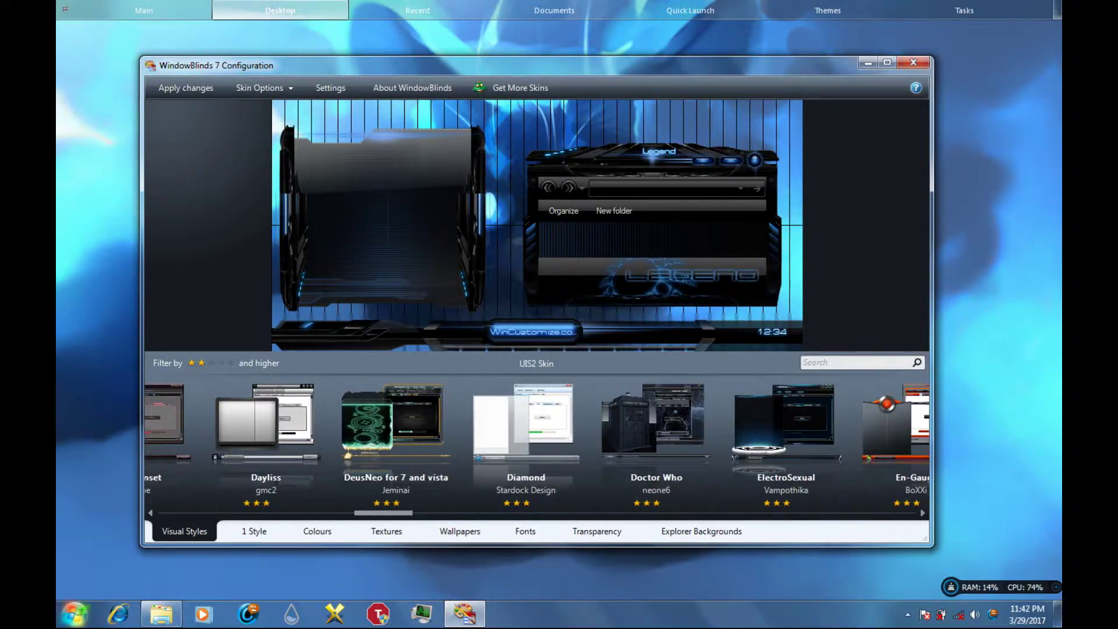
{"action": "scroll", "coordinate": [536, 442], "scroll_direction": "up", "scroll_amount": 5}
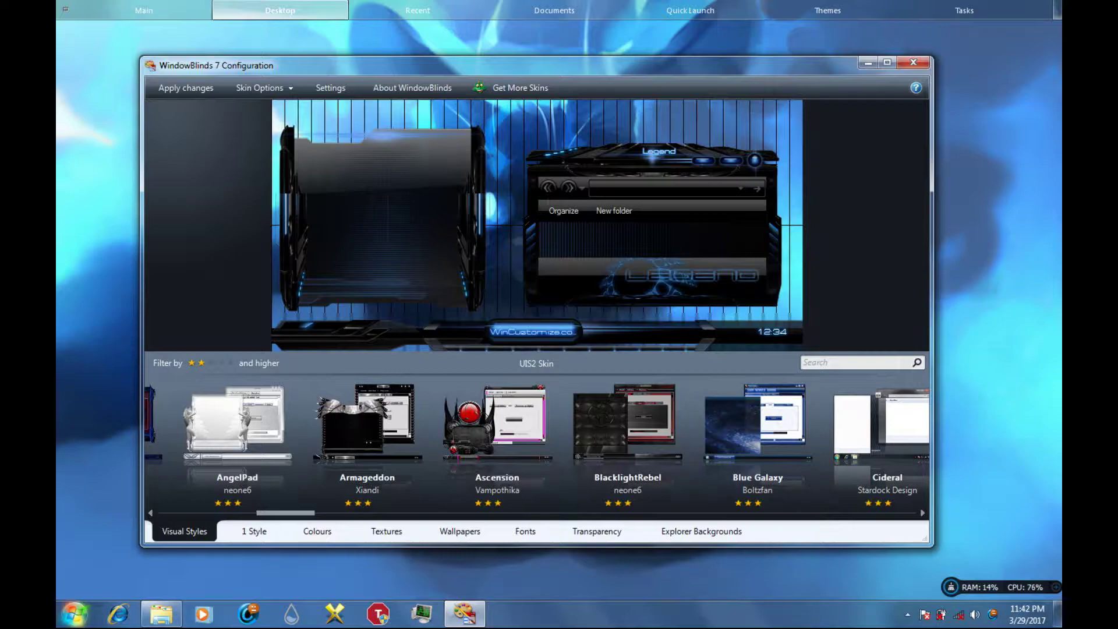
{"action": "left_click", "coordinate": [757, 433]}
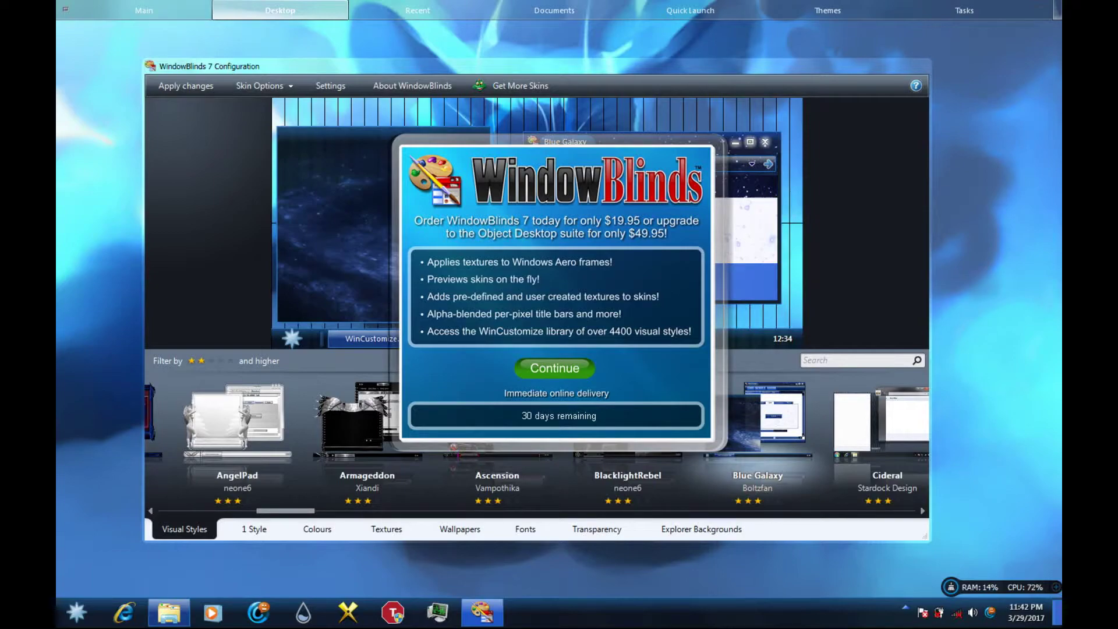
{"action": "left_click", "coordinate": [554, 368]}
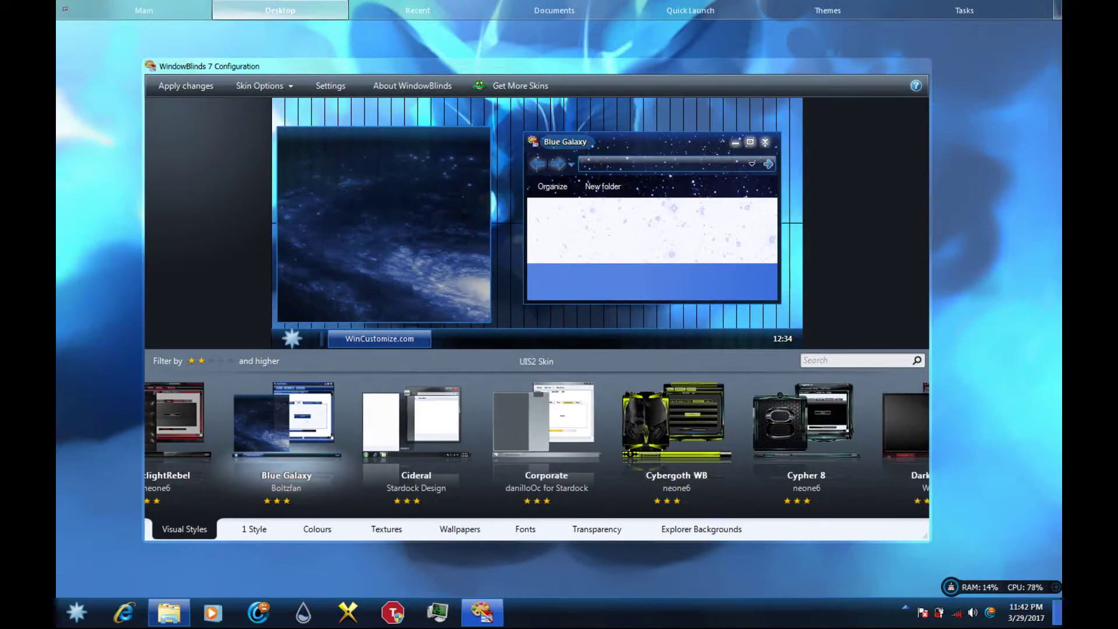
{"action": "key", "text": "alt+F4"}
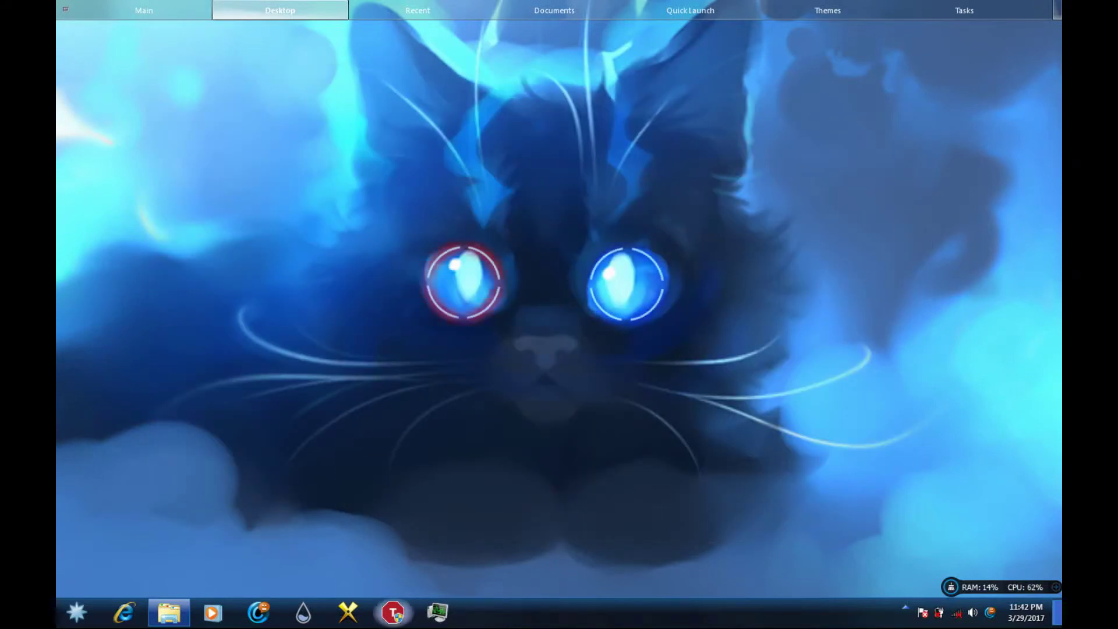
Inspect the applied skin on the Start menu and in the Computer window, and close that window
{"action": "left_click", "coordinate": [76, 612]}
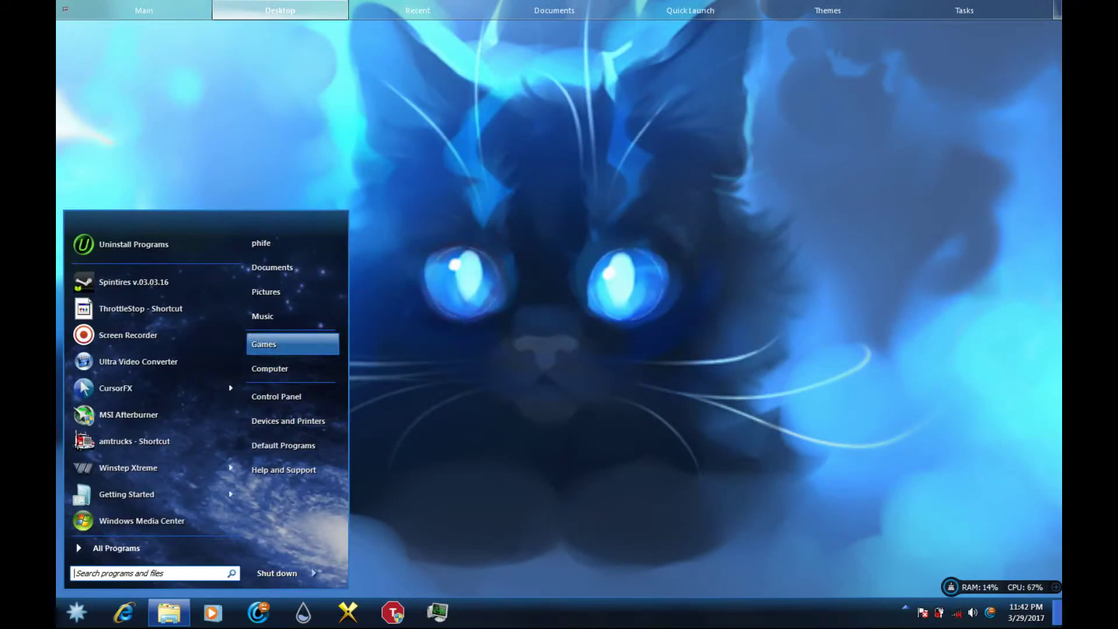
{"action": "left_click", "coordinate": [292, 368]}
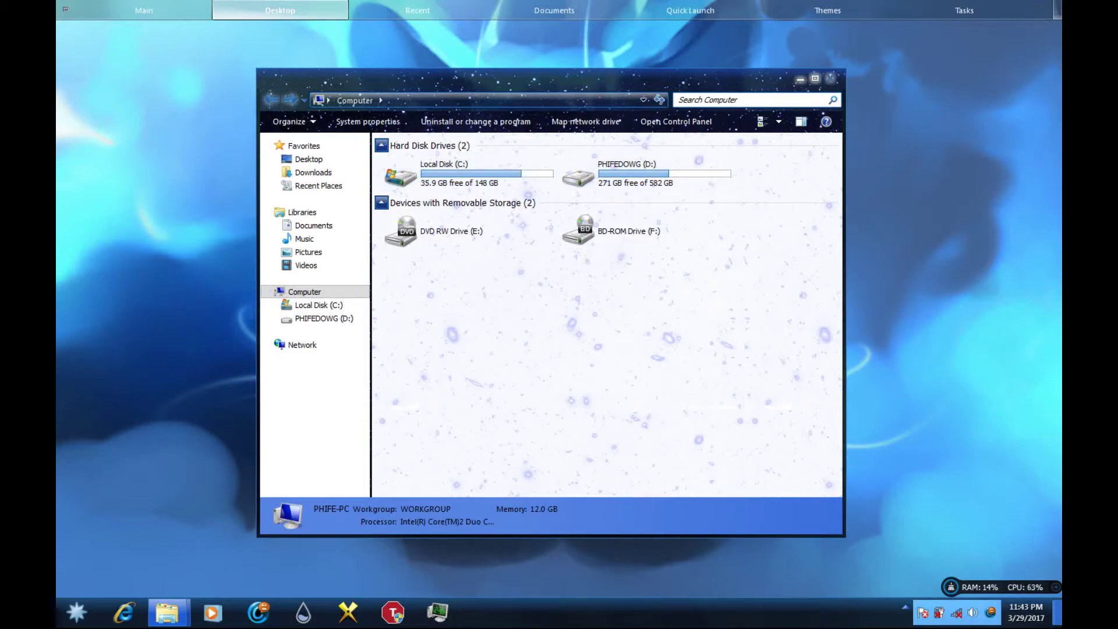
{"action": "left_click", "coordinate": [830, 79]}
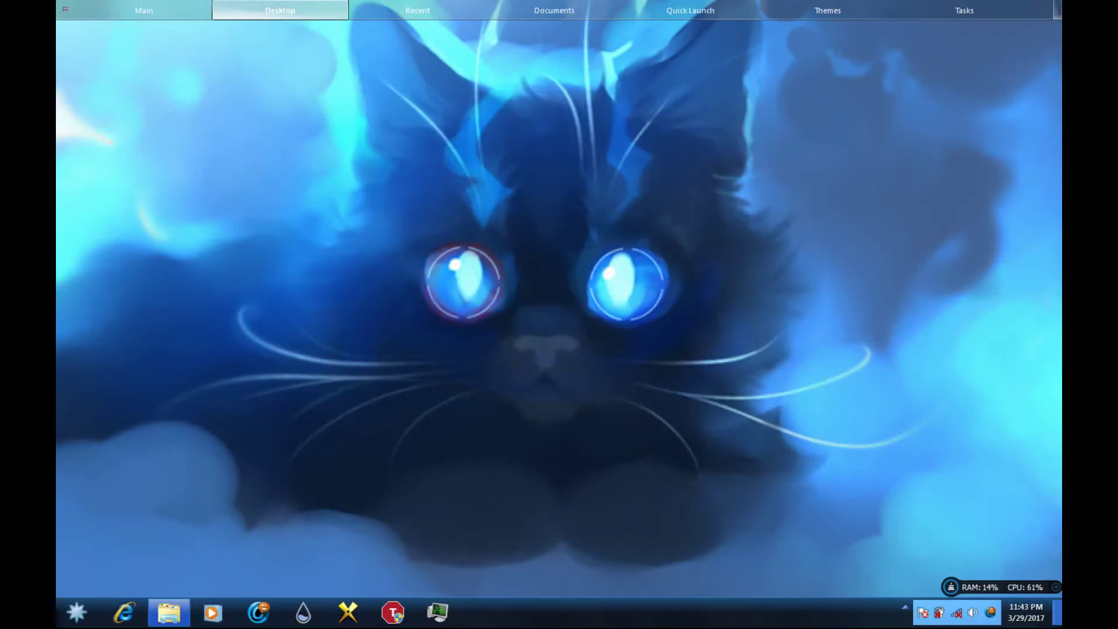
View the Send to destinations for the Window Blinds 7.3 tool in the crack n trial reset folder, and close the folder without sending it
{"action": "left_click", "coordinate": [169, 613]}
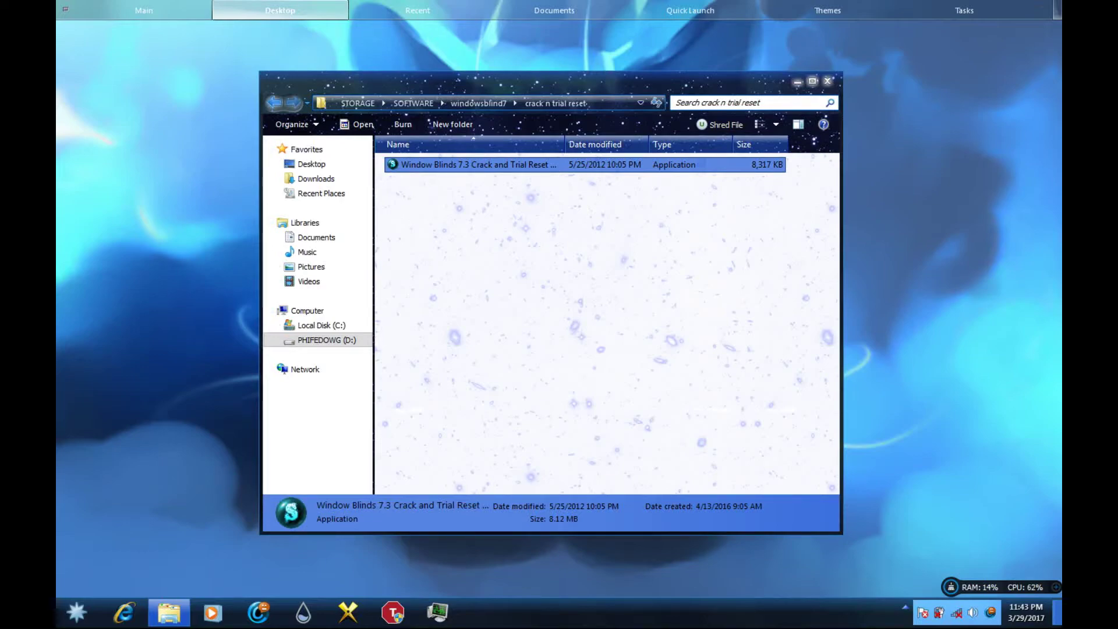
{"action": "right_click", "coordinate": [452, 165]}
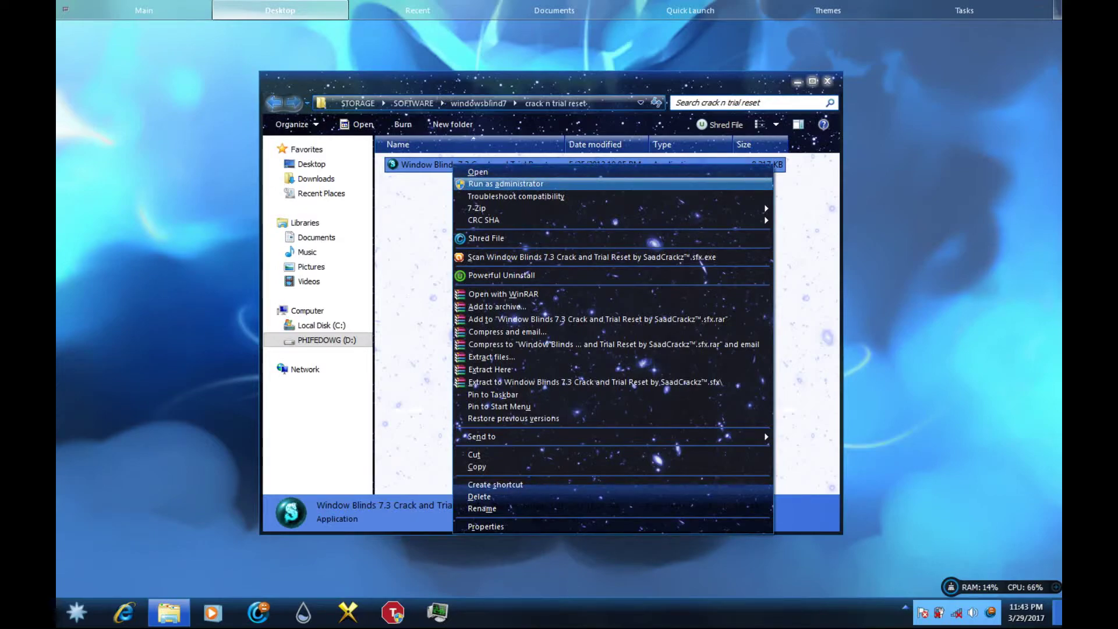
{"action": "mouse_move", "coordinate": [523, 436]}
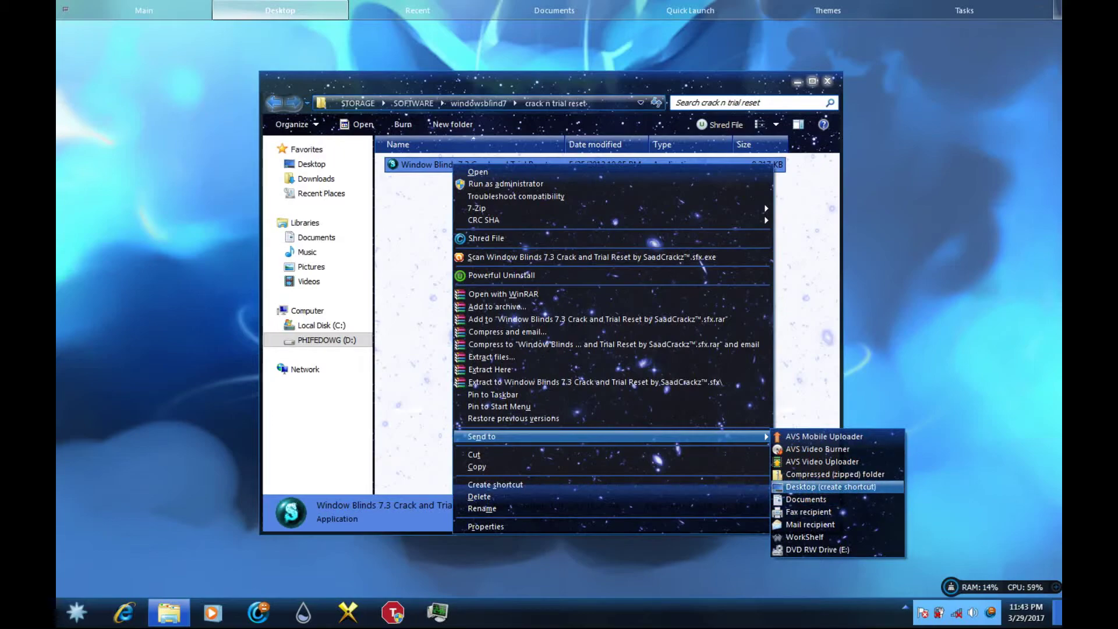
{"action": "left_click", "coordinate": [946, 419]}
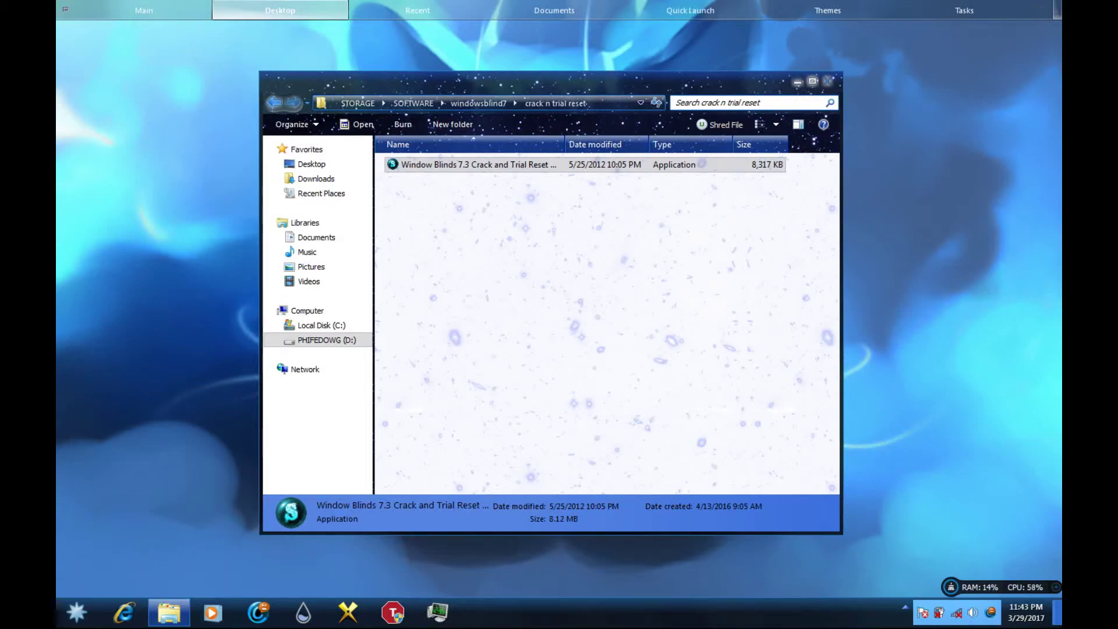
{"action": "left_click", "coordinate": [828, 81]}
Run the Window Blinds 7.3 Crack and Trial Reset tool as administrator from the Desktop group of the shortcut shelf
{"action": "left_click", "coordinate": [280, 11]}
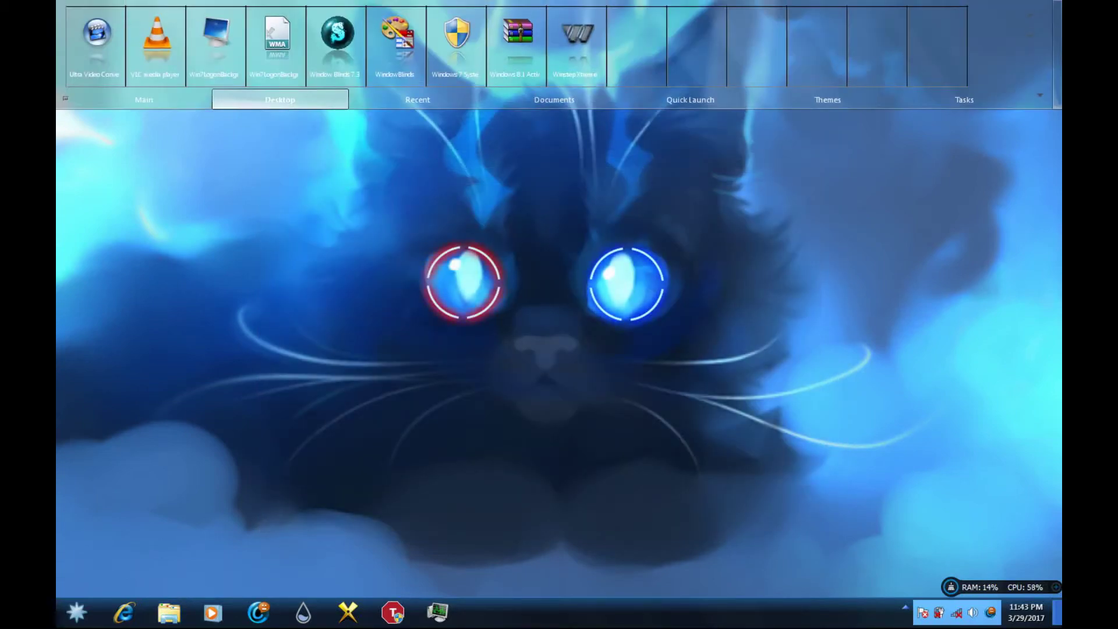
{"action": "right_click", "coordinate": [358, 50]}
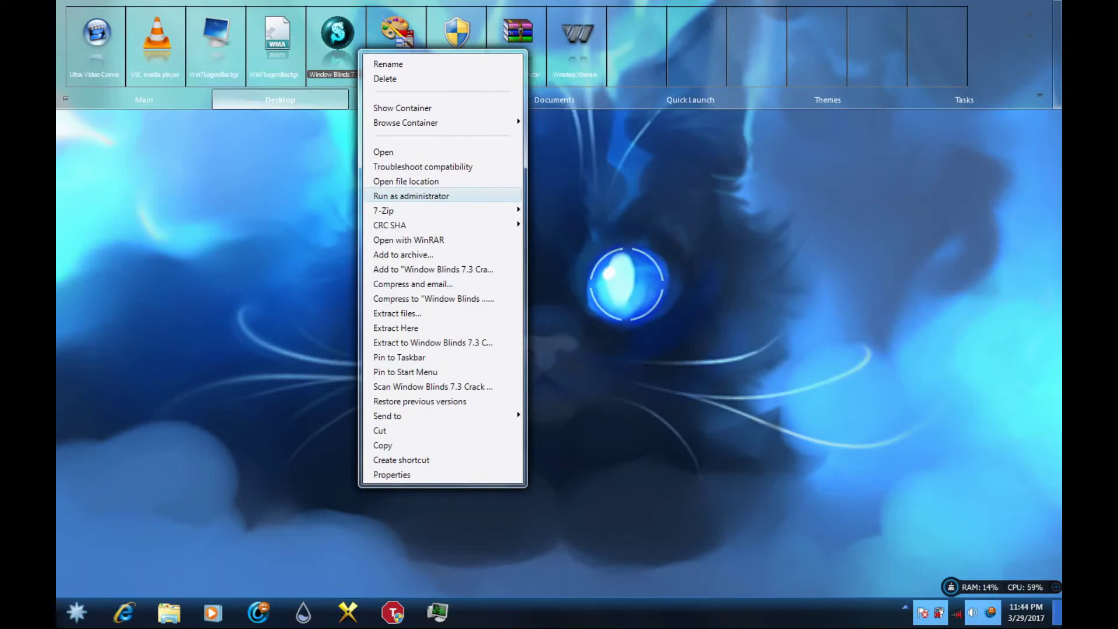
{"action": "key", "text": "Return"}
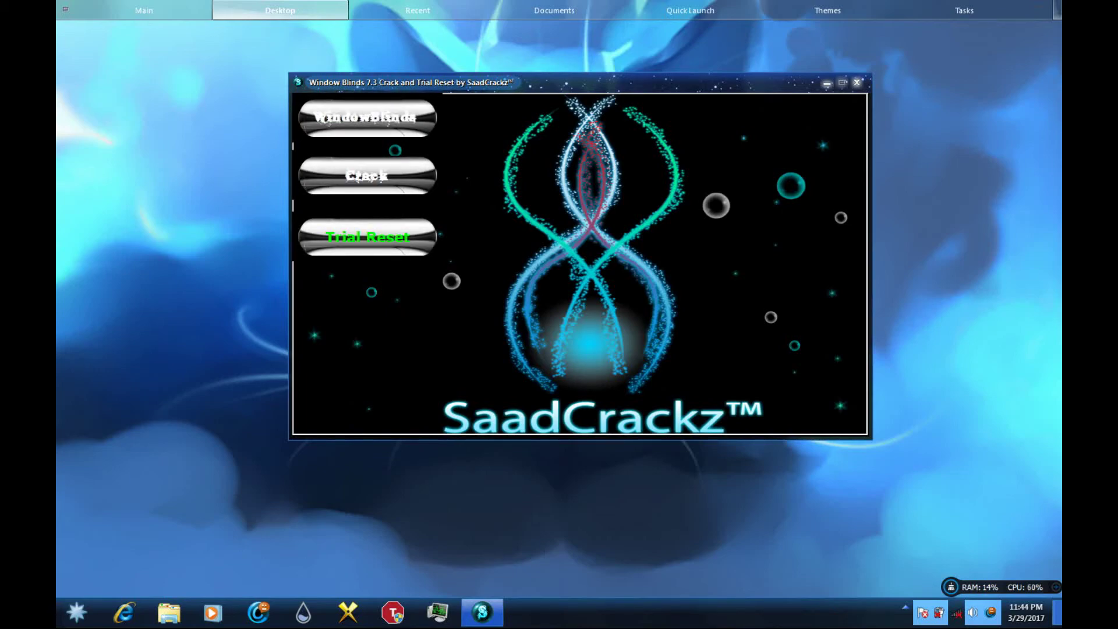
View the RESET and Reset2 options of Trial Reset without running either, and close the dialog and the tool
{"action": "left_click", "coordinate": [368, 237]}
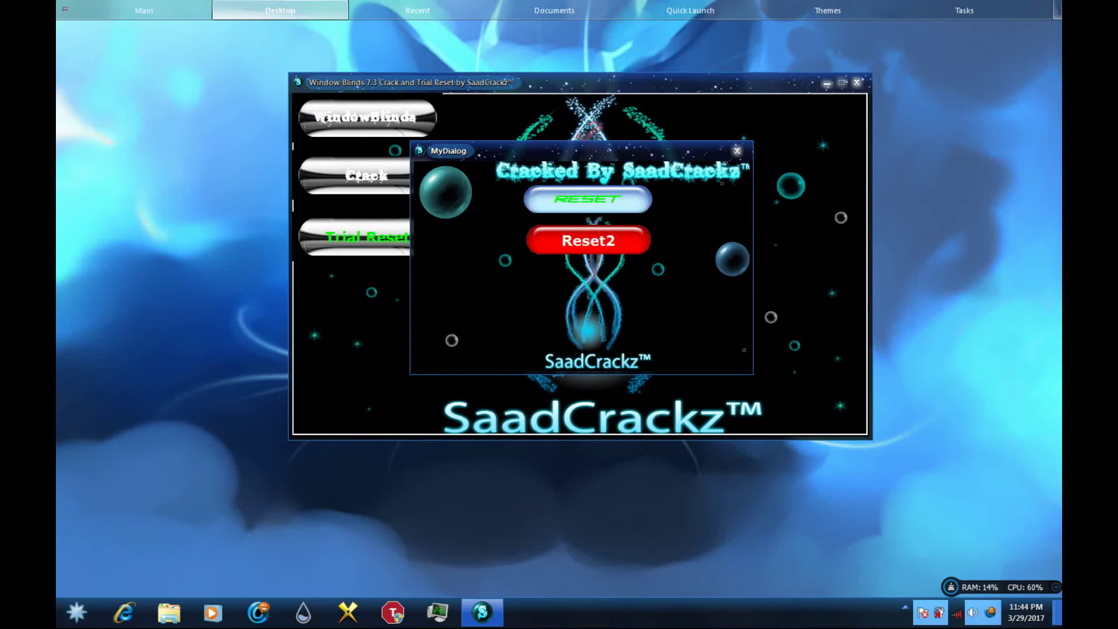
{"action": "left_click", "coordinate": [736, 151]}
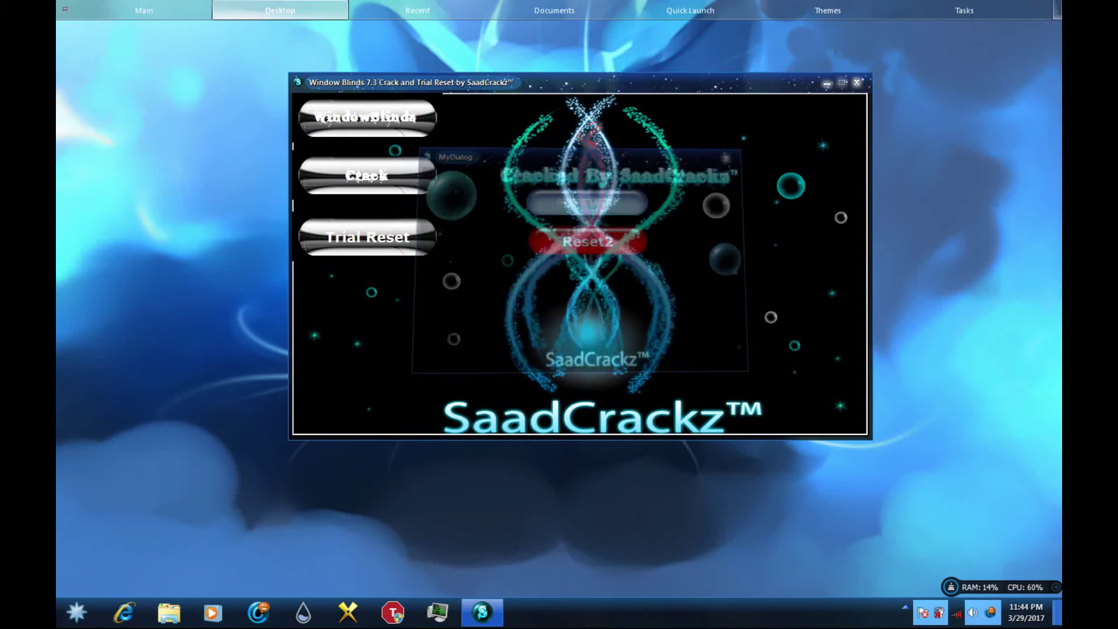
{"action": "left_click", "coordinate": [857, 82]}
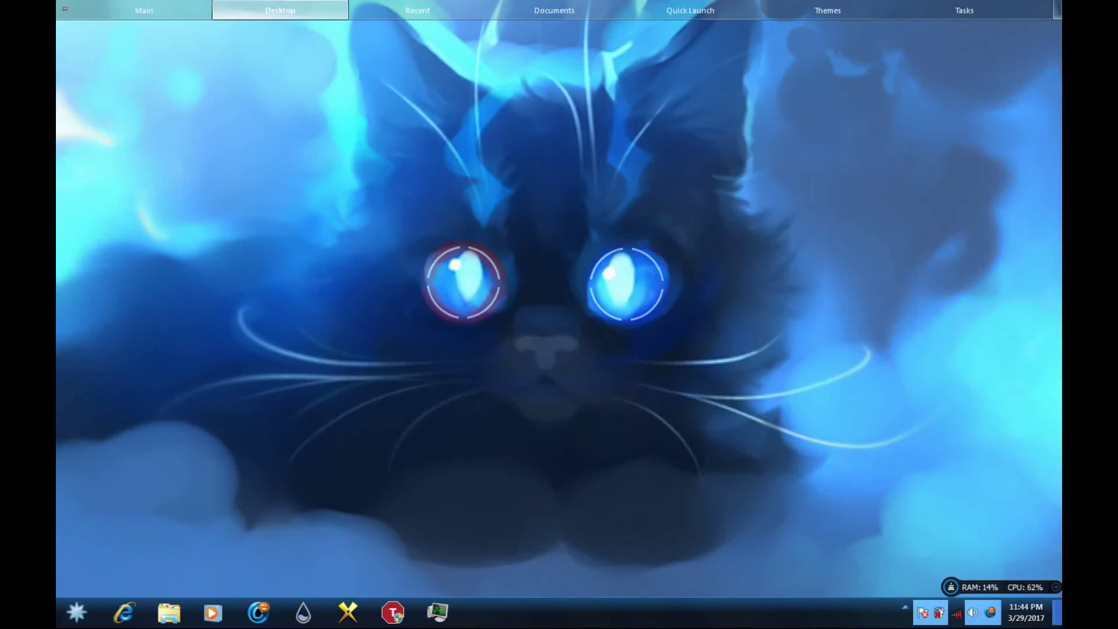